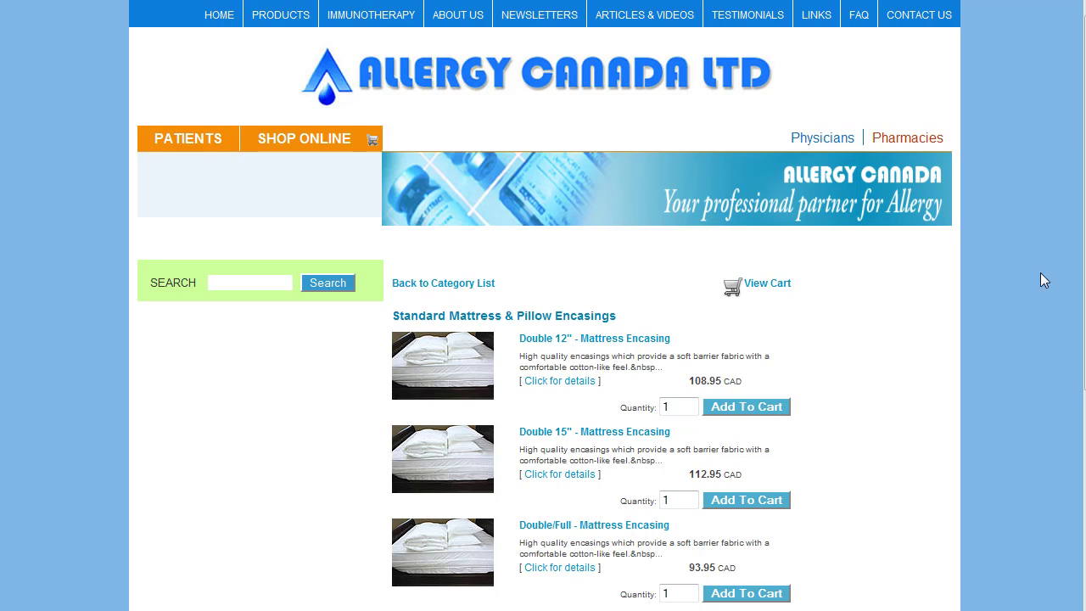
# Step: View the details page of the Double 12" - Mattress Encasing in the online shop and return to the product list
pyautogui.scroll(-1, 976, 270)
pyautogui.scroll(-1, 897, 331)
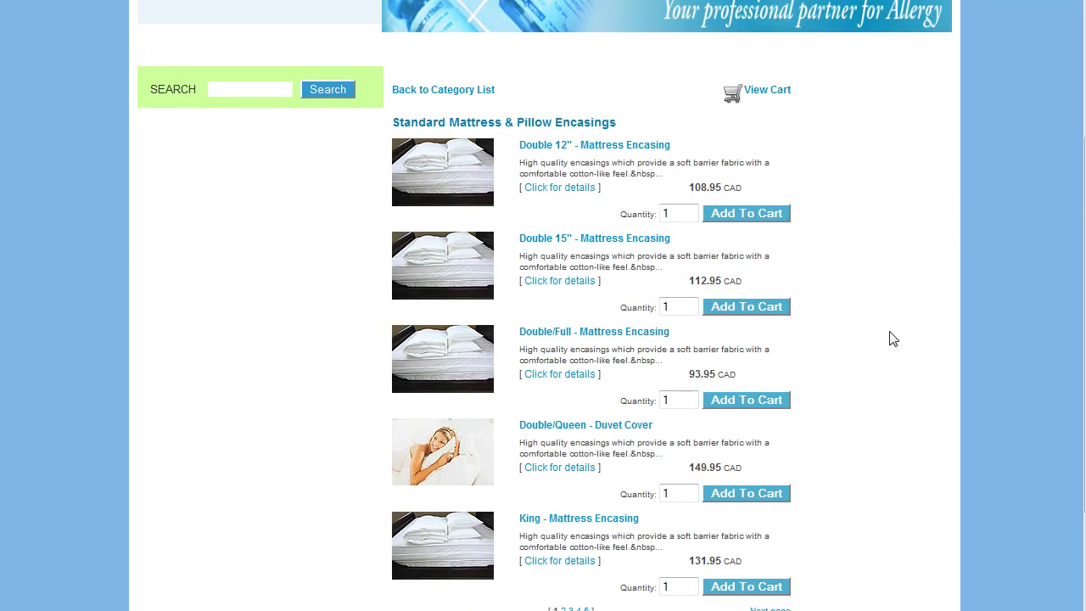
pyautogui.click(553, 189)
pyautogui.scroll(-2, 558, 497)
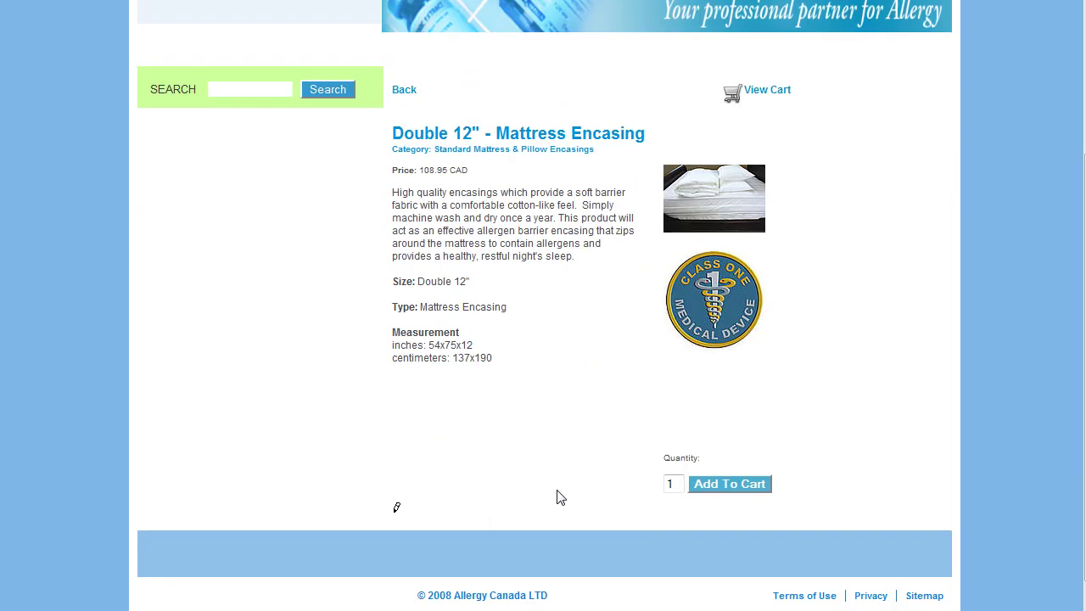
pyautogui.scroll(2, 560, 497)
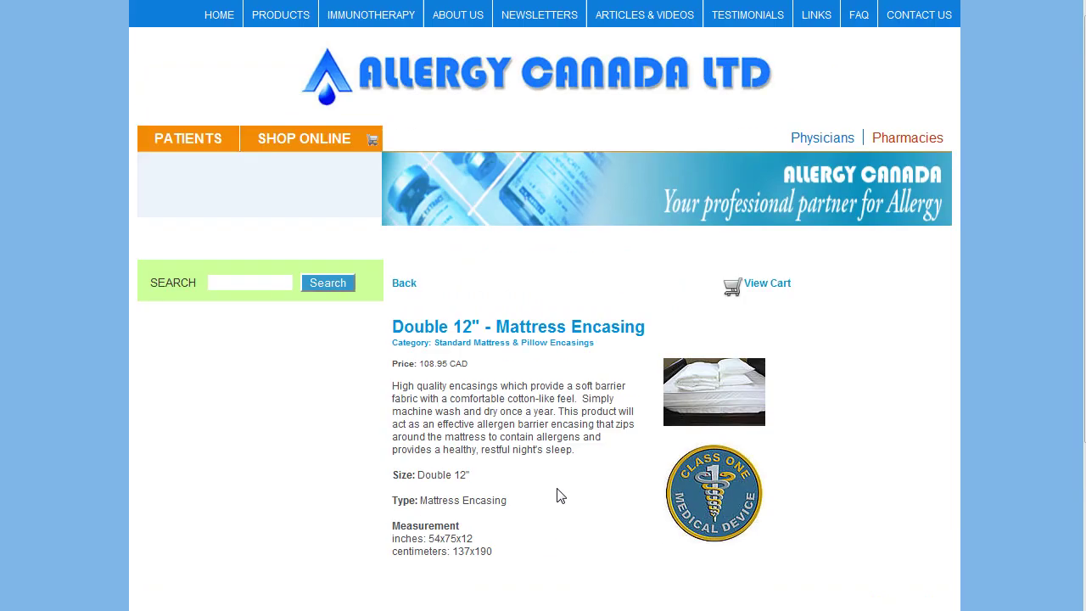
pyautogui.hotkey('alt', 'Left')
pyautogui.rightClick(371, 399)
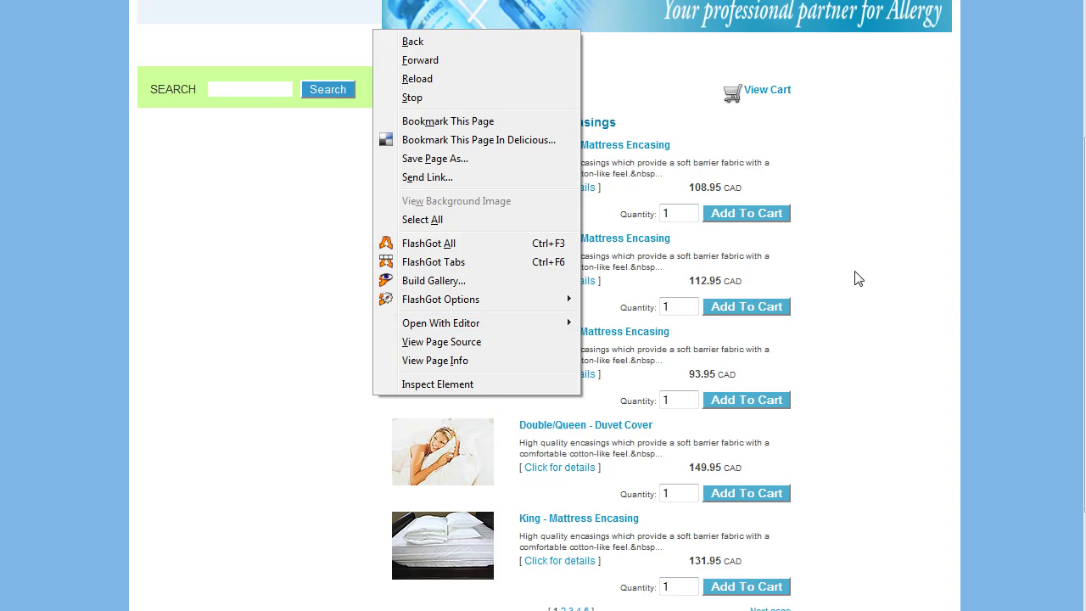
pyautogui.click(857, 278)
pyautogui.scroll(3, 866, 355)
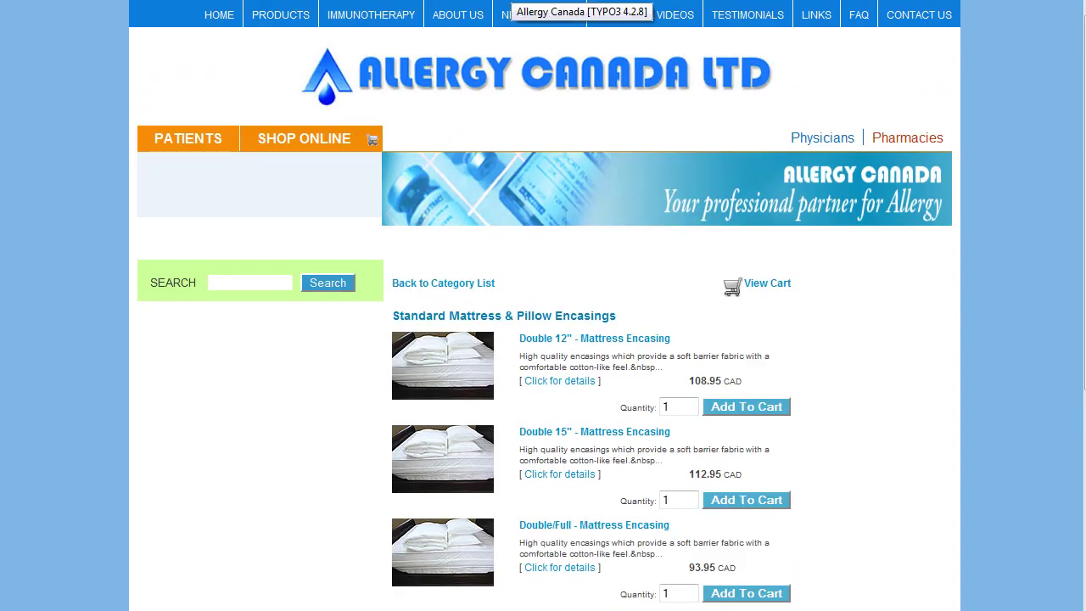
# Step: Switch to the TYPO3 backend and show the PRODUCTS folder under Shop online in list view
pyautogui.hotkey('ctrl', 'Tab')
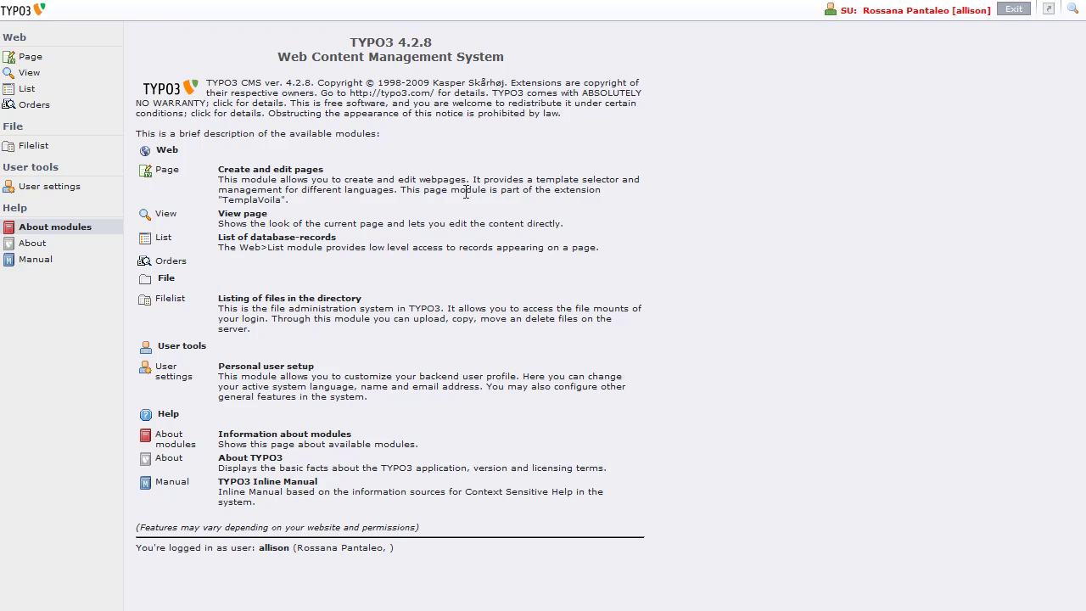
pyautogui.click(32, 59)
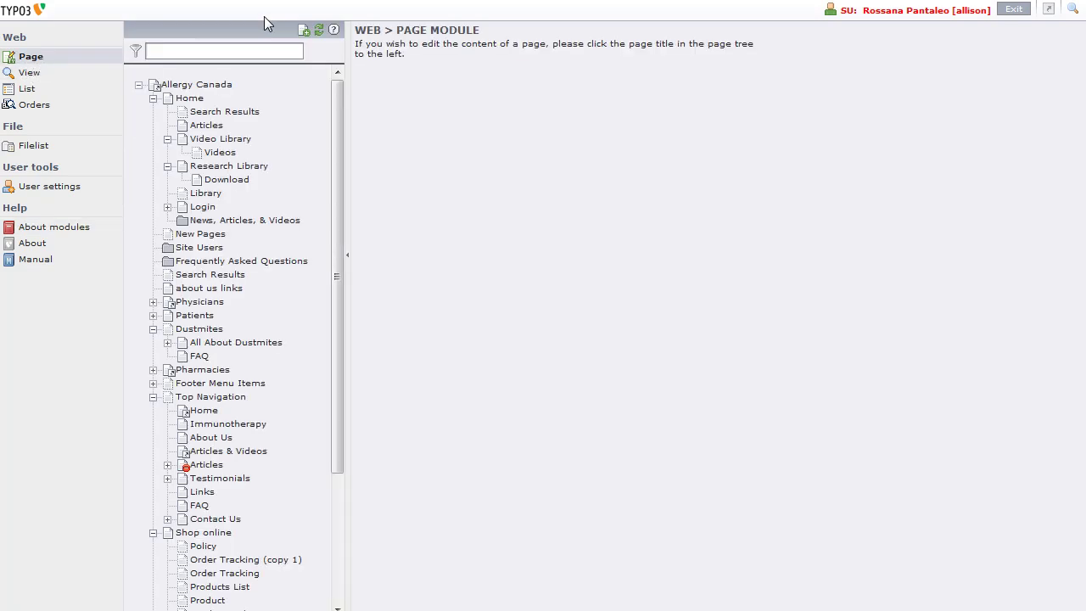
pyautogui.moveTo(337, 209); pyautogui.dragTo(339, 322)
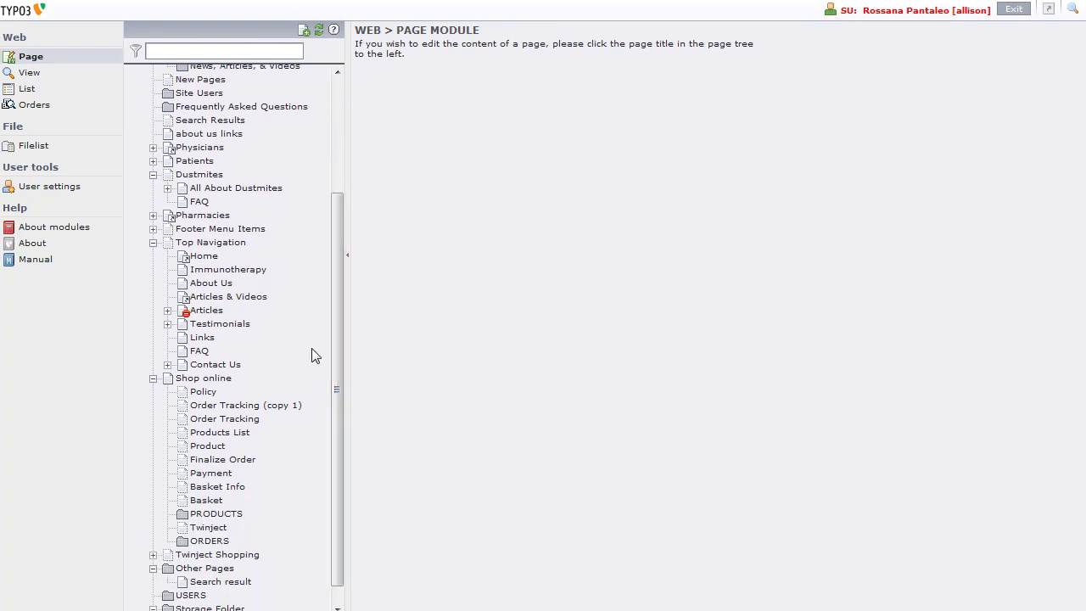
pyautogui.click(206, 516)
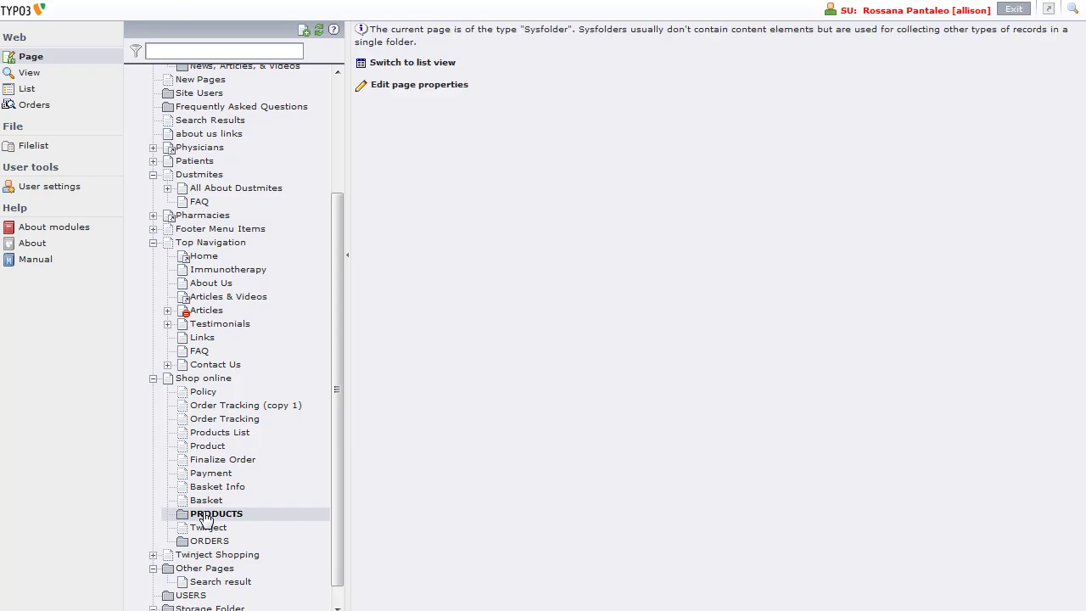
pyautogui.click(443, 67)
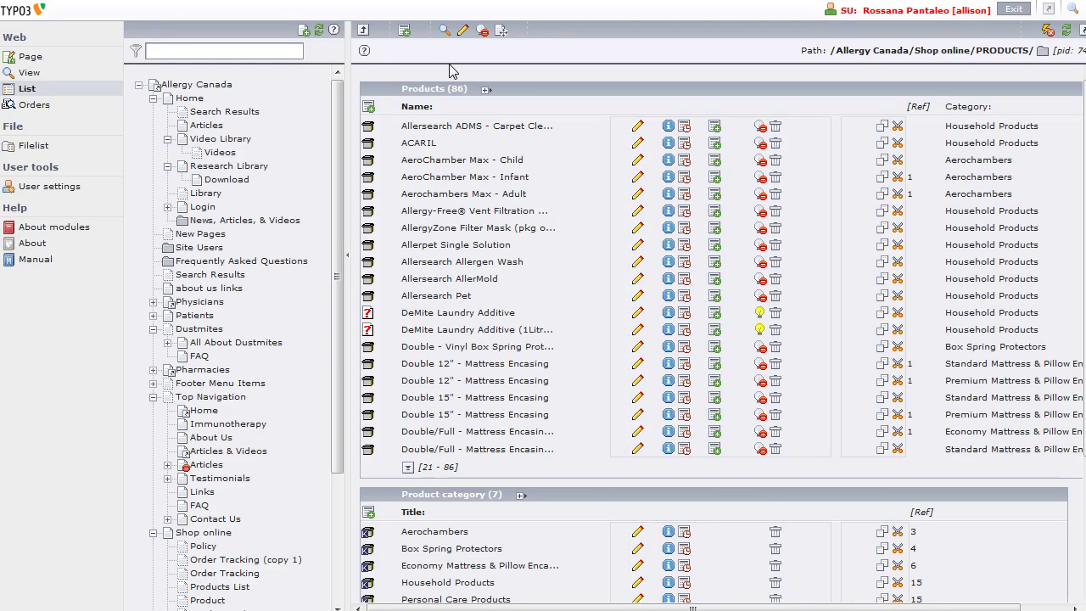
# Step: Expand the Products table to its full list and open the Double 12" - Mattress Encasing record in the Standard category for editing
pyautogui.scroll(-3, 535, 357)
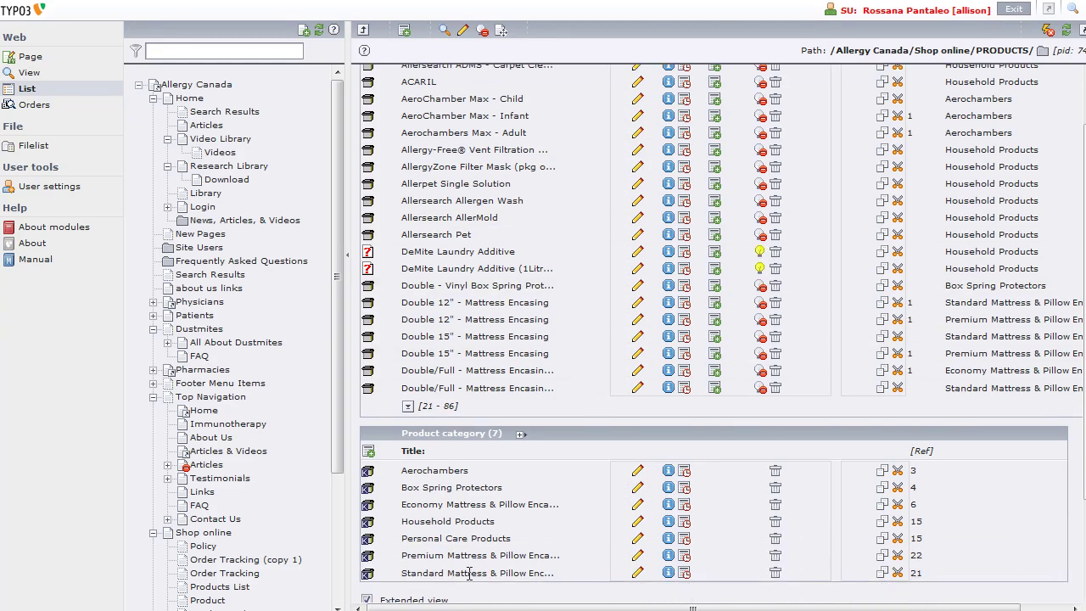
pyautogui.scroll(3, 531, 383)
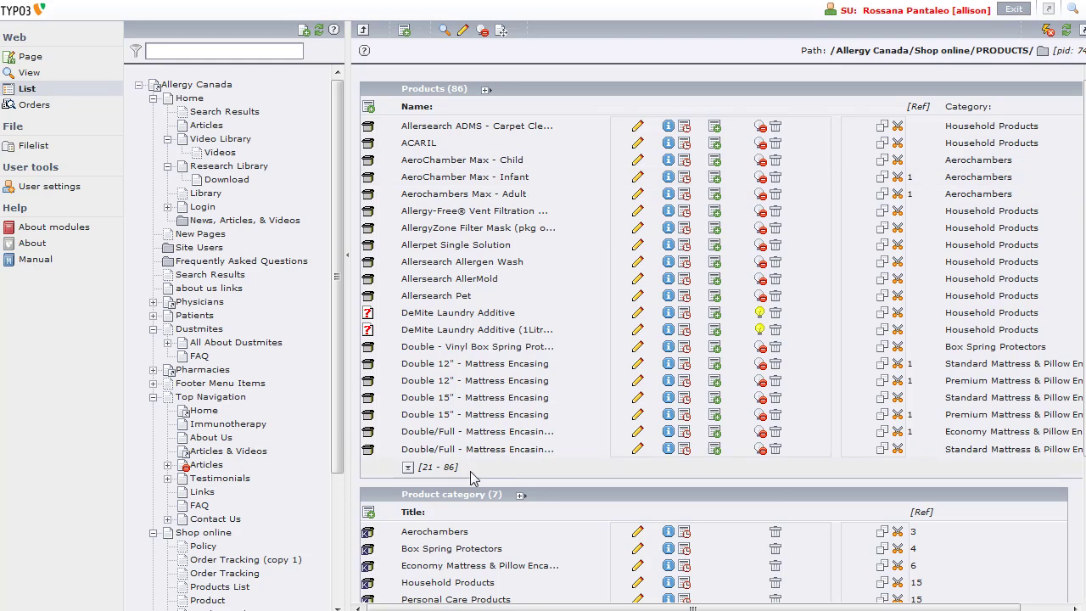
pyautogui.click(485, 94)
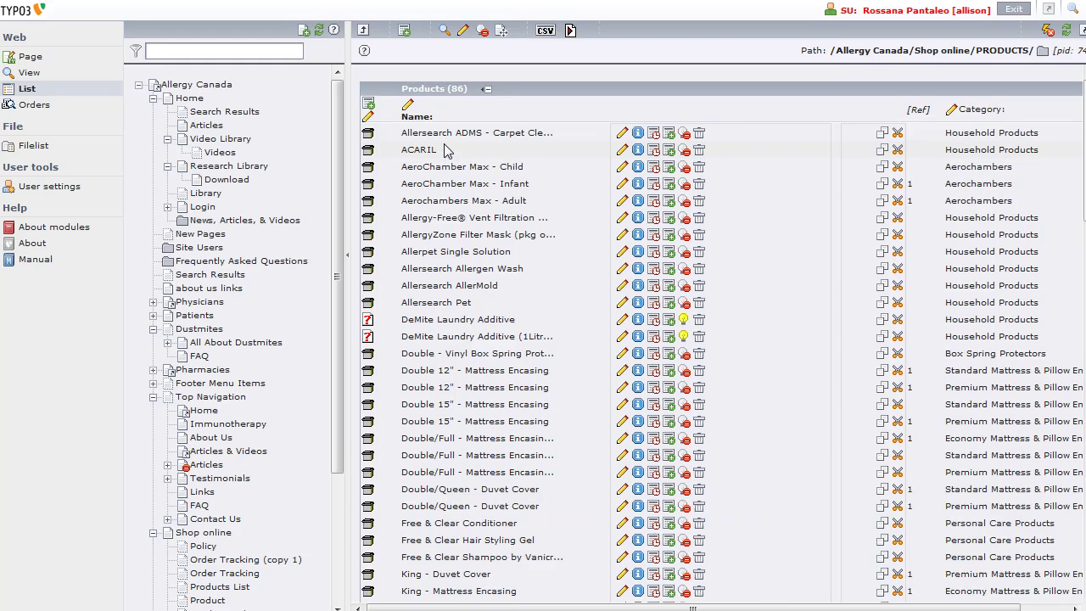
pyautogui.scroll(-2, 506, 313)
pyautogui.scroll(2, 507, 311)
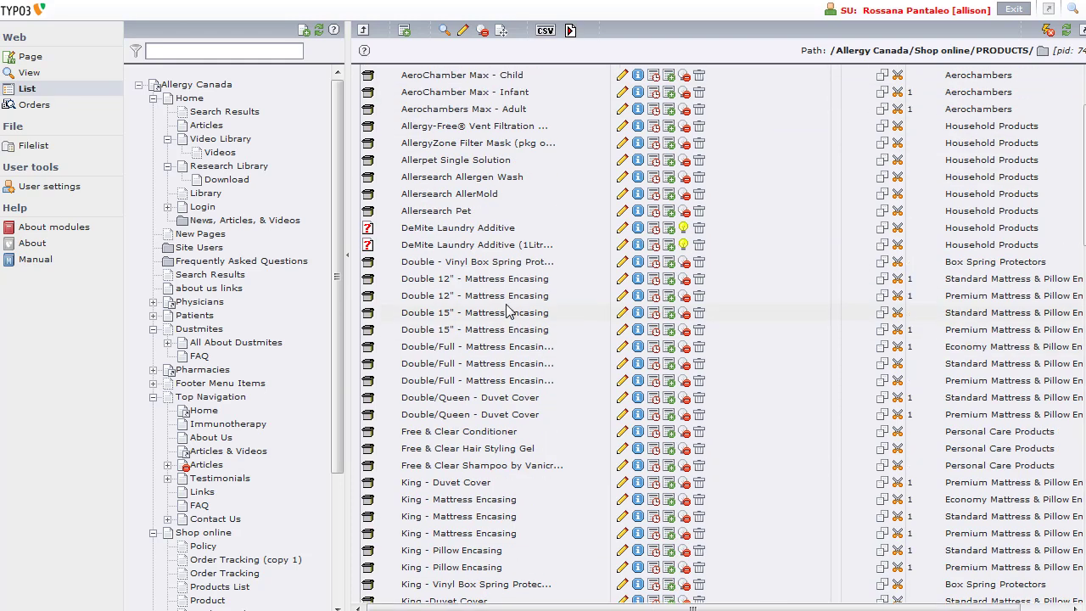
pyautogui.scroll(-3, 508, 311)
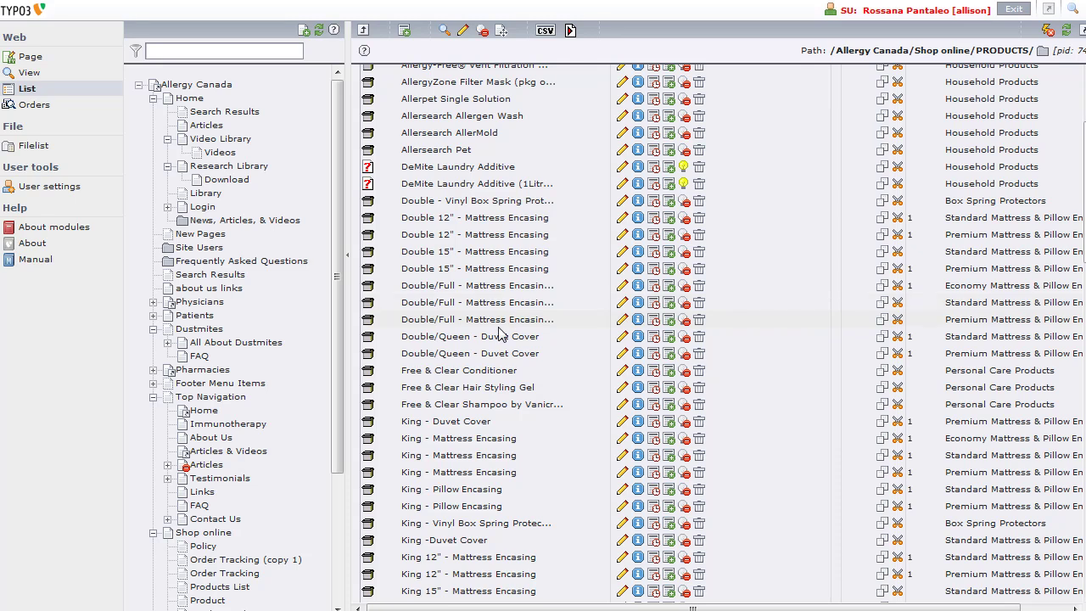
pyautogui.scroll(3, 665, 344)
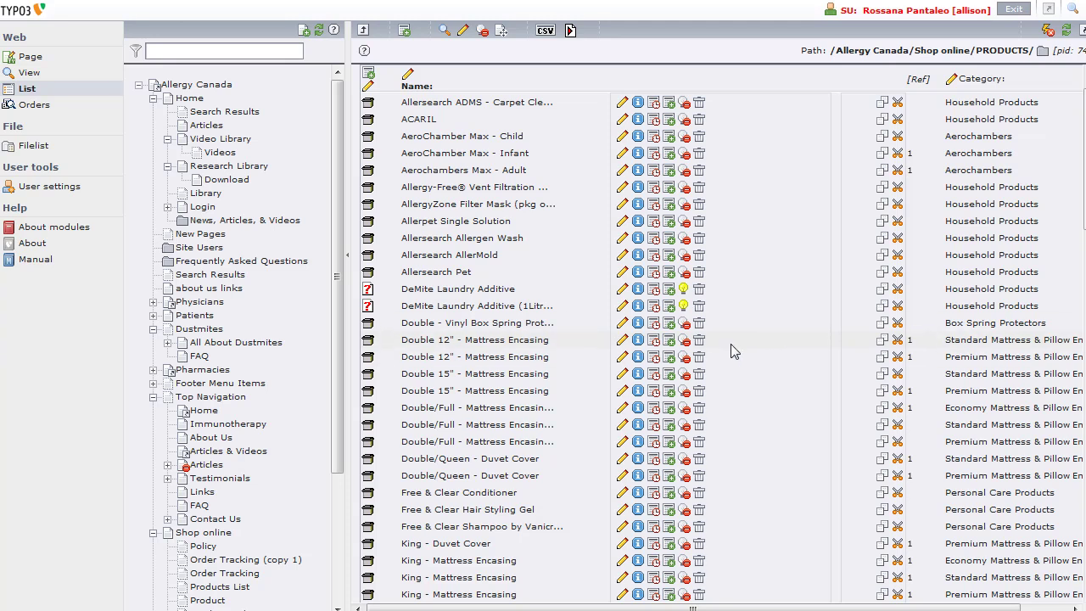
pyautogui.click(622, 341)
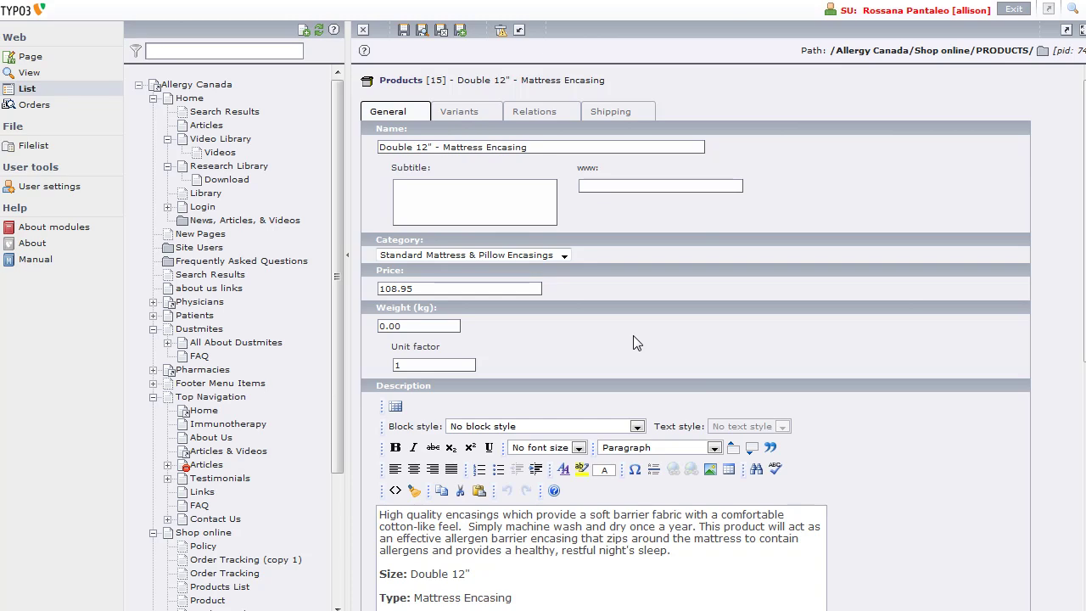
# Step: Review the product record's general fields, including its name, subtitle, description and the available category options
pyautogui.scroll(-5, 852, 275)
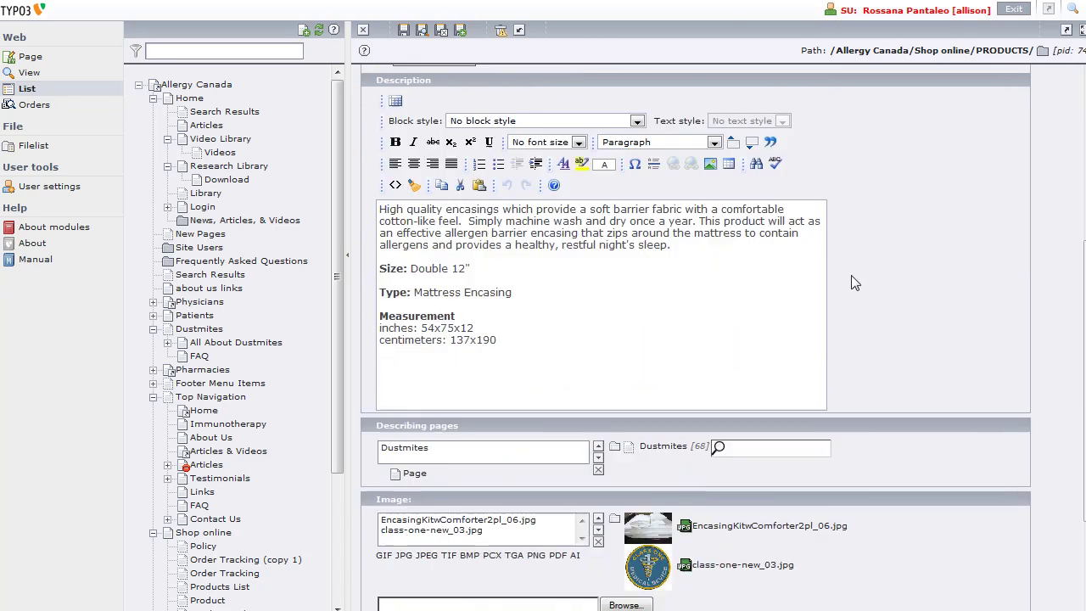
pyautogui.scroll(-1, 852, 275)
pyautogui.scroll(6, 849, 340)
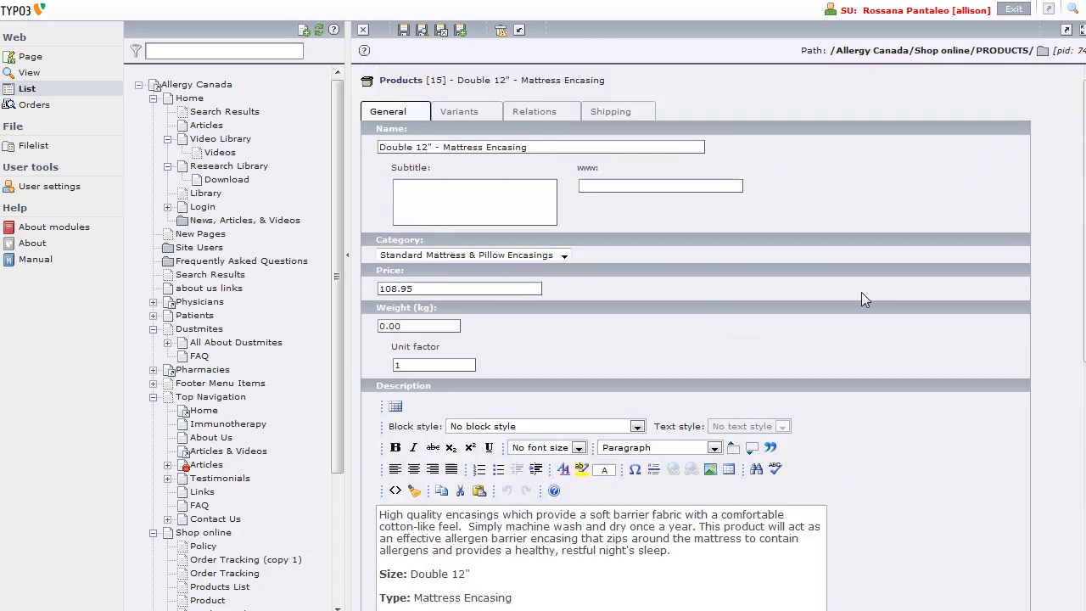
pyautogui.scroll(-3, 880, 339)
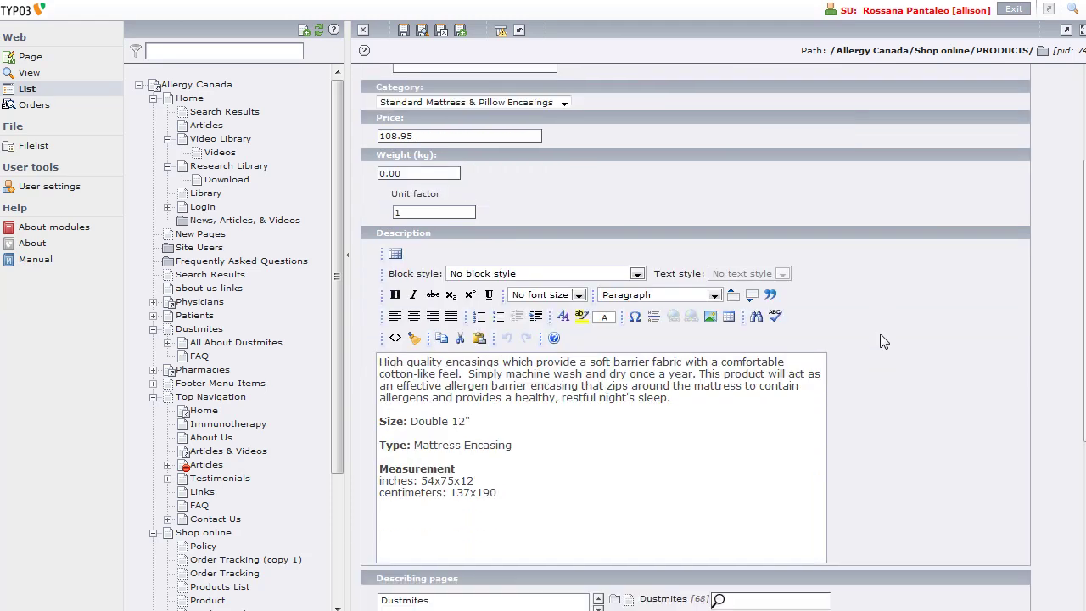
pyautogui.scroll(4, 885, 340)
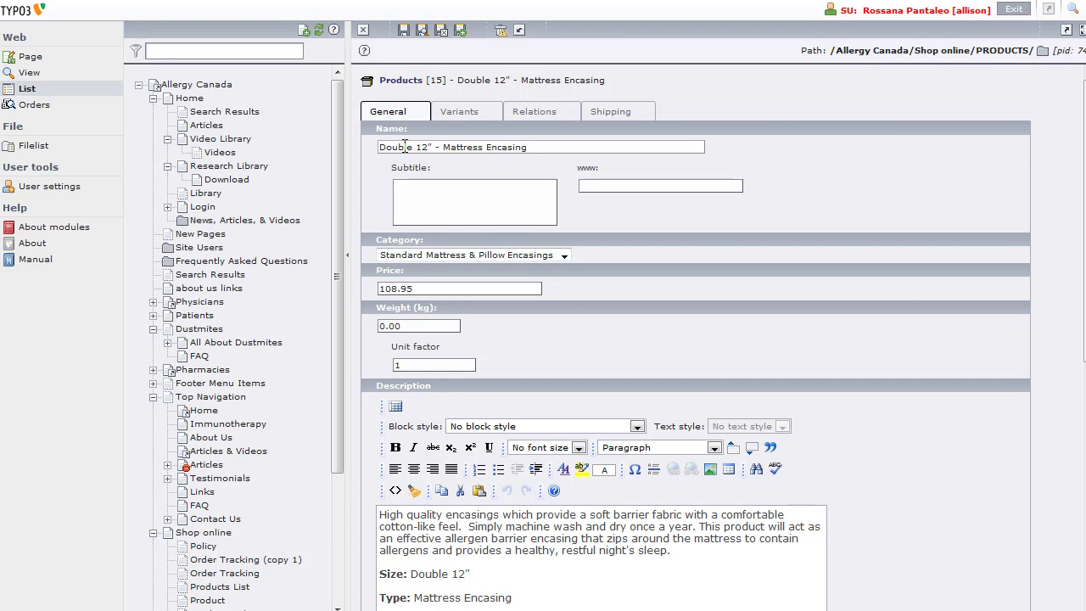
pyautogui.click(427, 191)
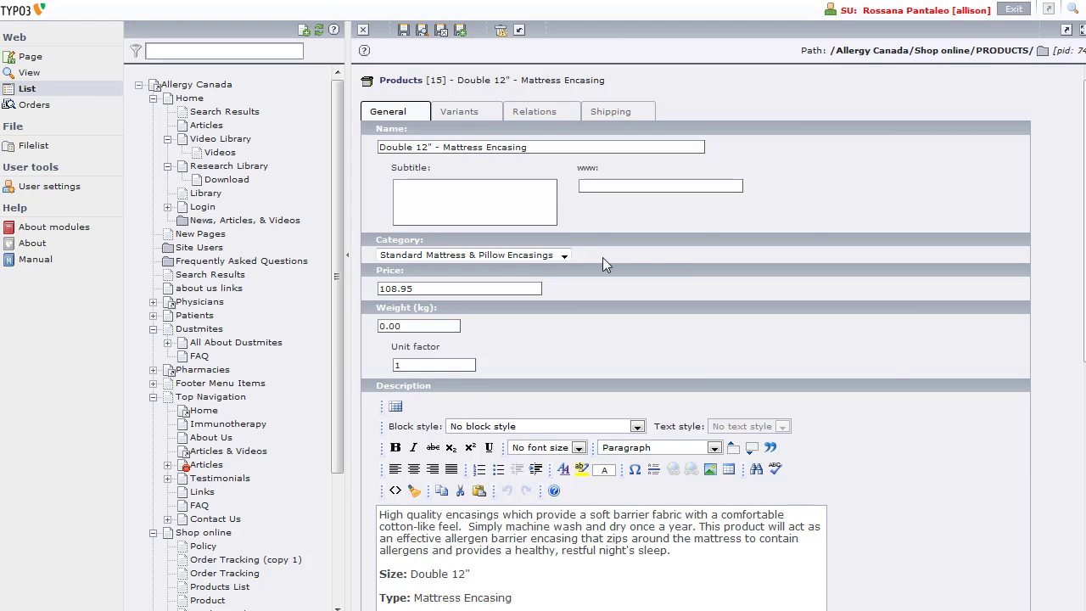
pyautogui.click(564, 255)
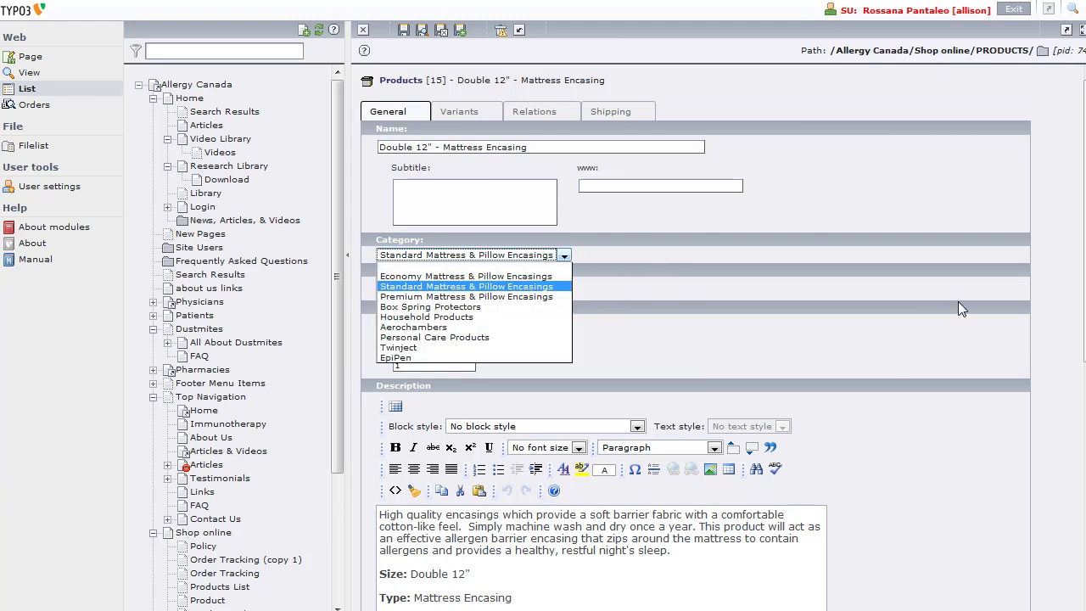
pyautogui.click(815, 255)
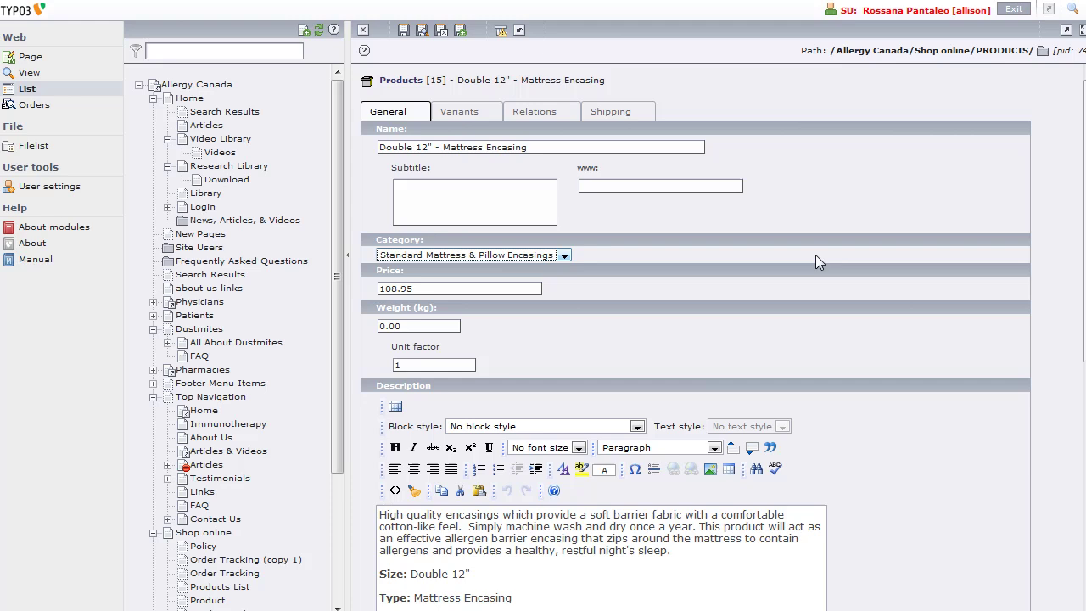
# Step: Make the size text "Double 12" in the product description bold and italic
pyautogui.scroll(-2, 822, 256)
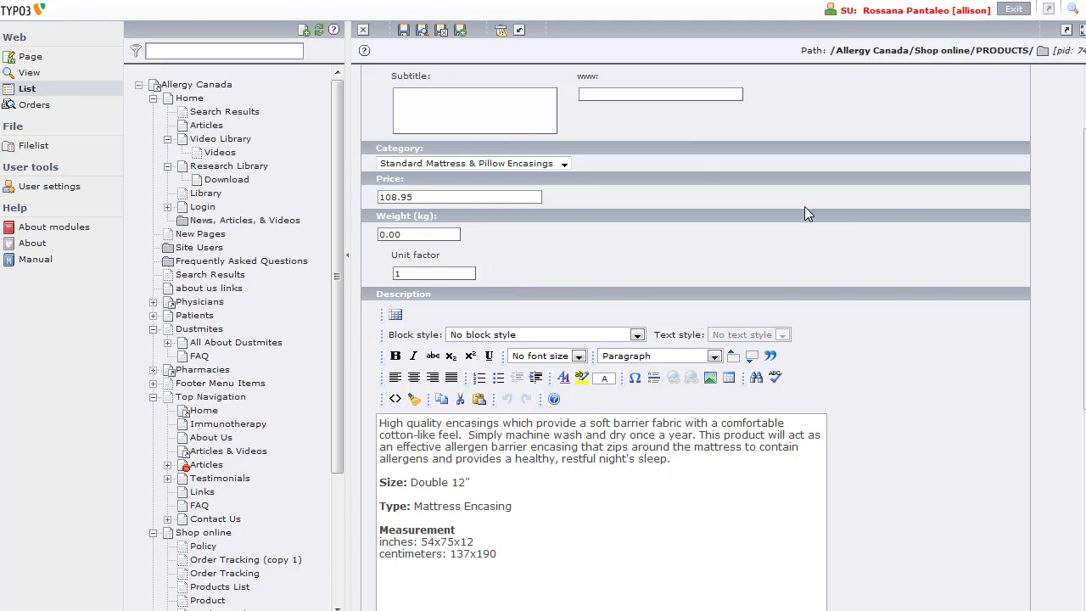
pyautogui.scroll(-2, 805, 206)
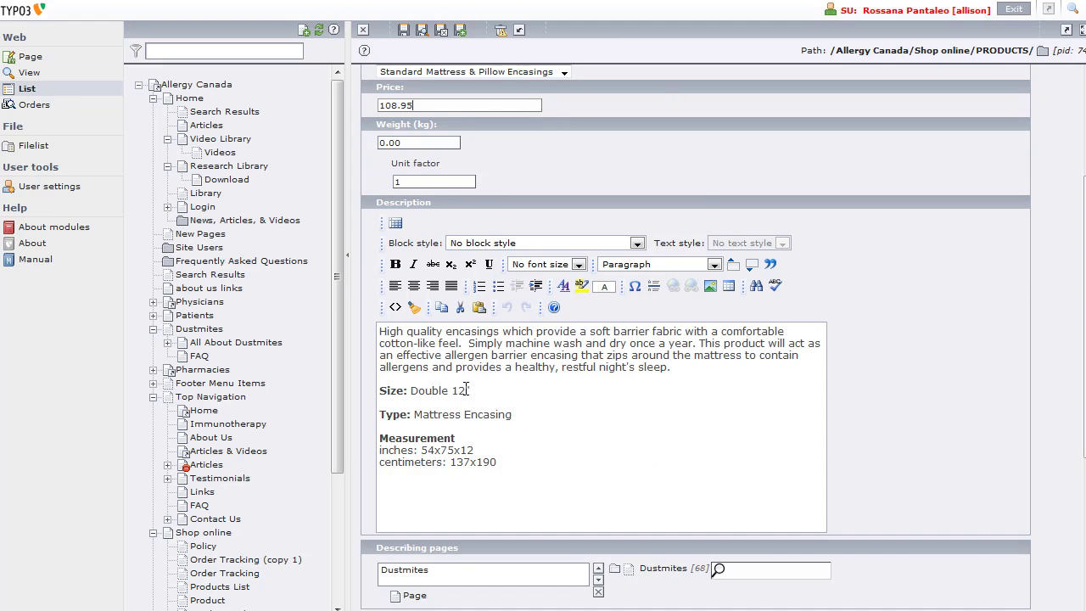
pyautogui.moveTo(466, 389); pyautogui.dragTo(411, 411)
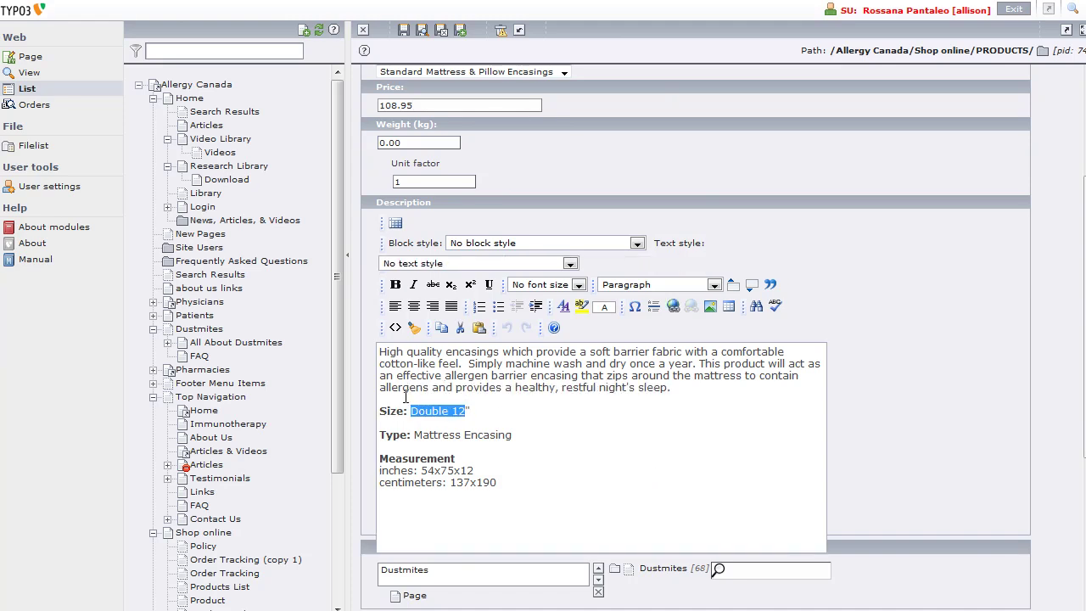
pyautogui.click(394, 285)
pyautogui.click(413, 285)
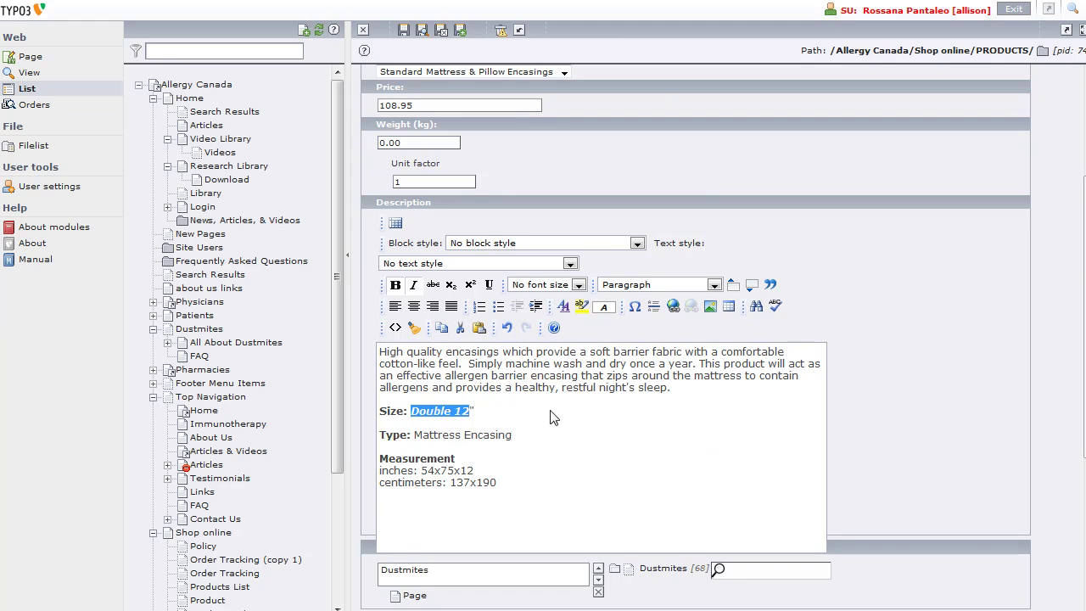
pyautogui.click(844, 300)
# Step: Browse the page tree offered for the Describing pages field and close it without choosing a page
pyautogui.scroll(-3, 846, 310)
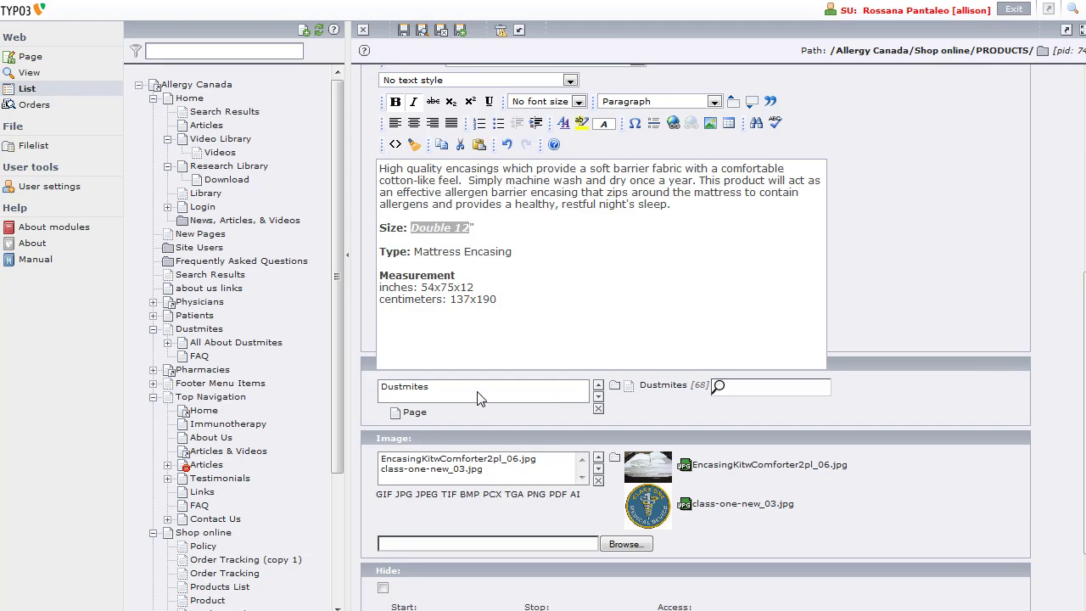
pyautogui.click(615, 387)
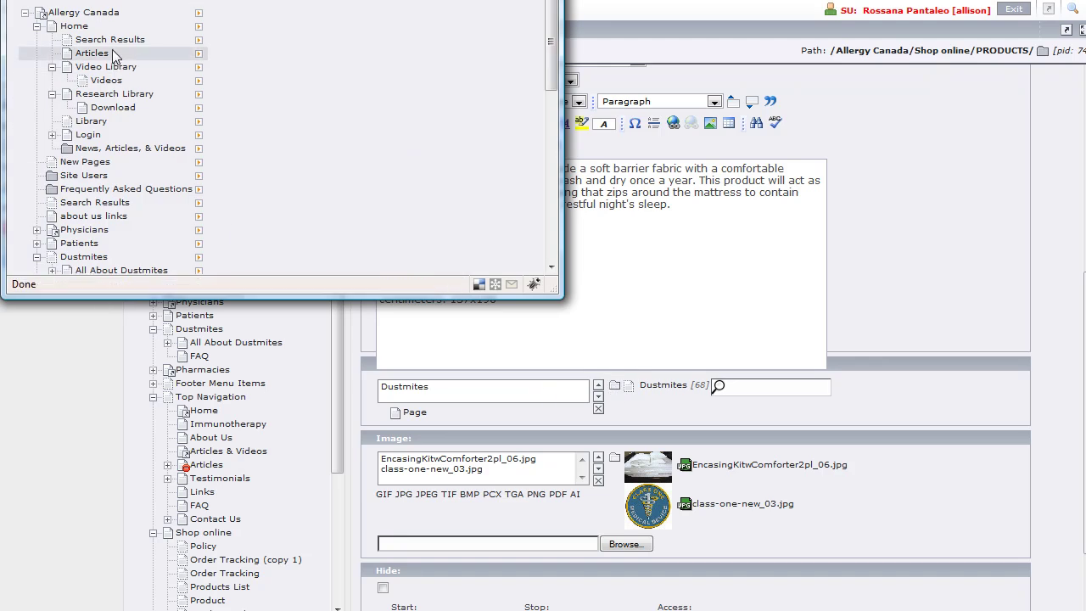
pyautogui.scroll(-2, 119, 167)
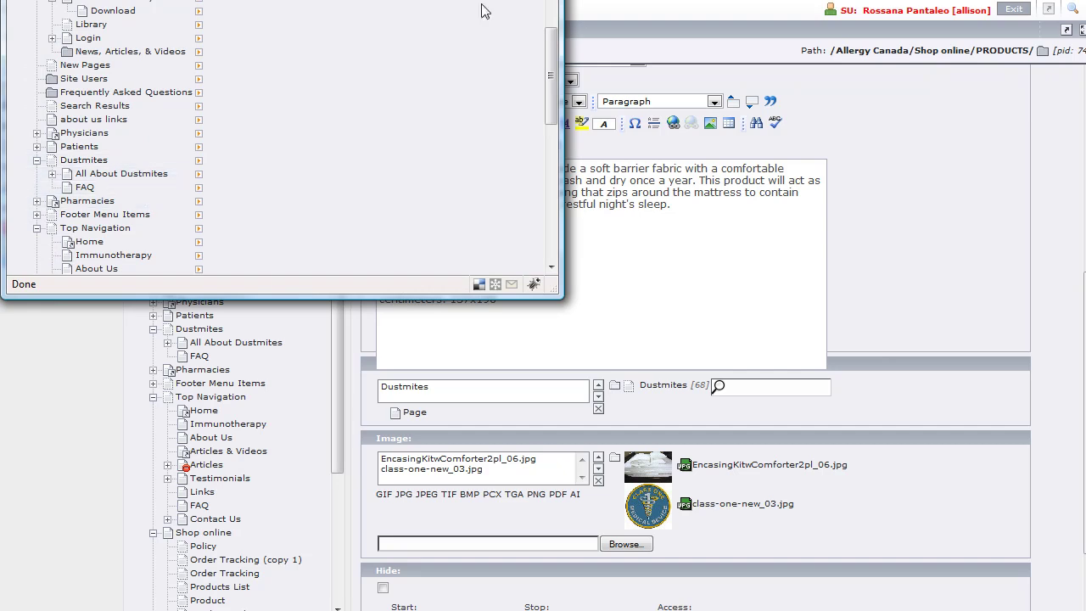
pyautogui.click(903, 292)
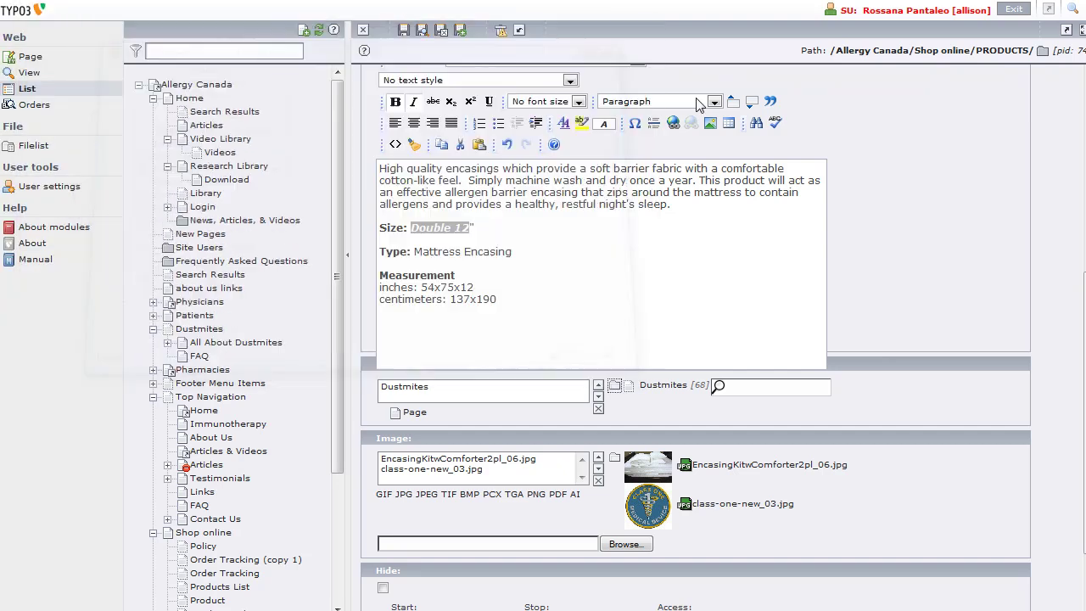
# Step: Open the file chooser for uploading a product image and cancel it without selecting a file
pyautogui.scroll(-1, 903, 292)
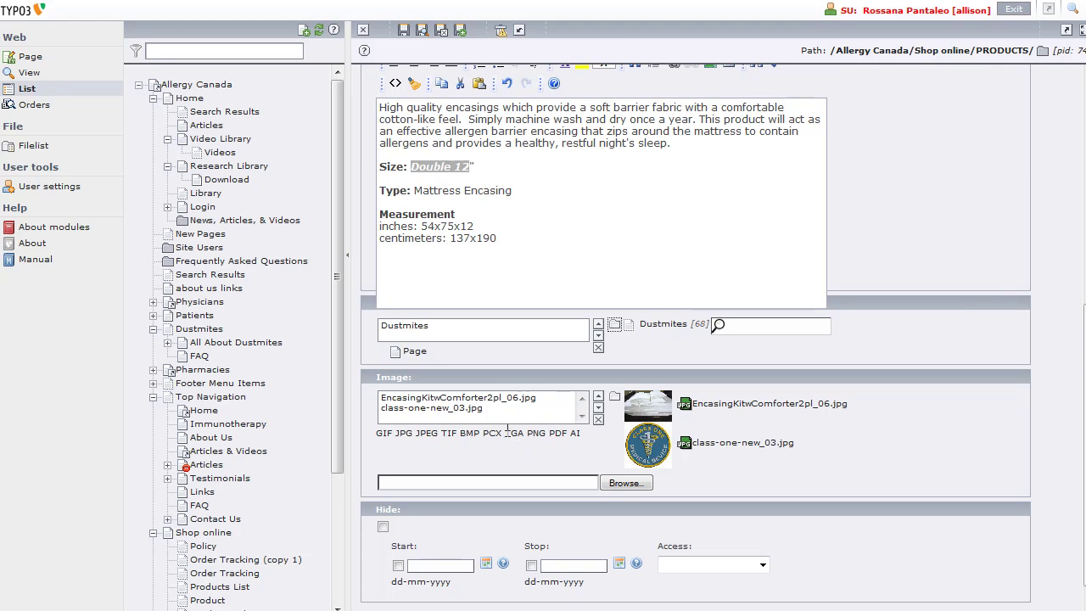
pyautogui.click(625, 483)
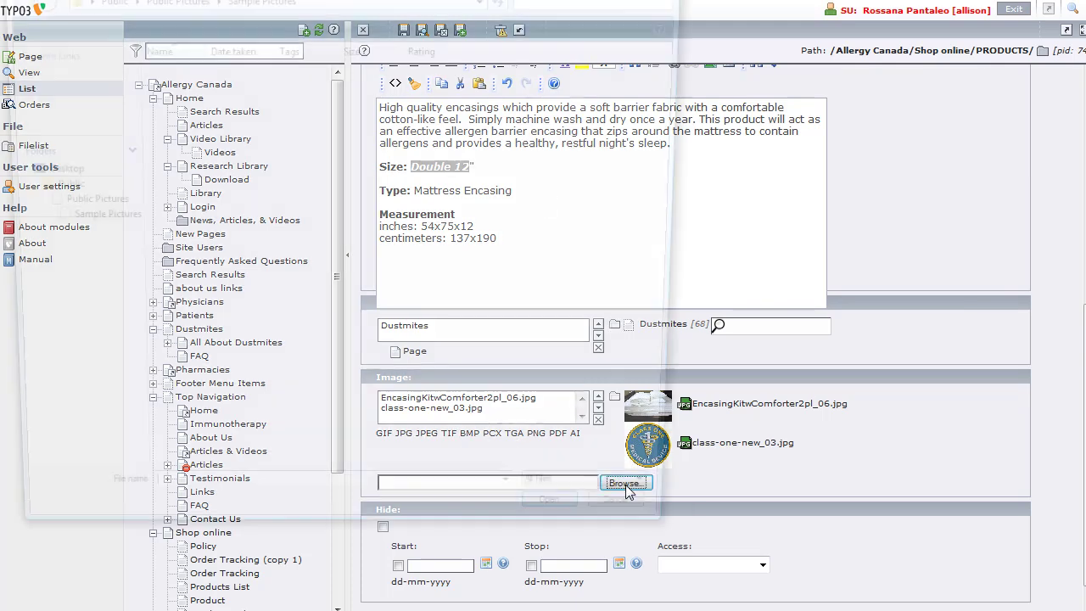
pyautogui.press('Escape')
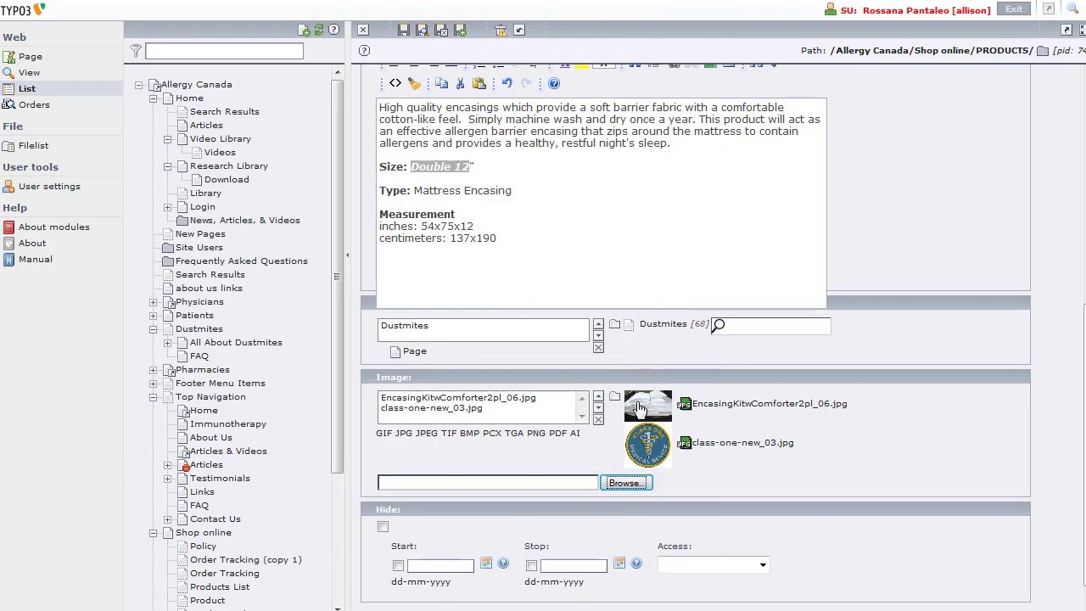
# Step: Add the existing server image Back_to_School_Sale_01.jpg to the product's image list, and remove it again
pyautogui.click(614, 397)
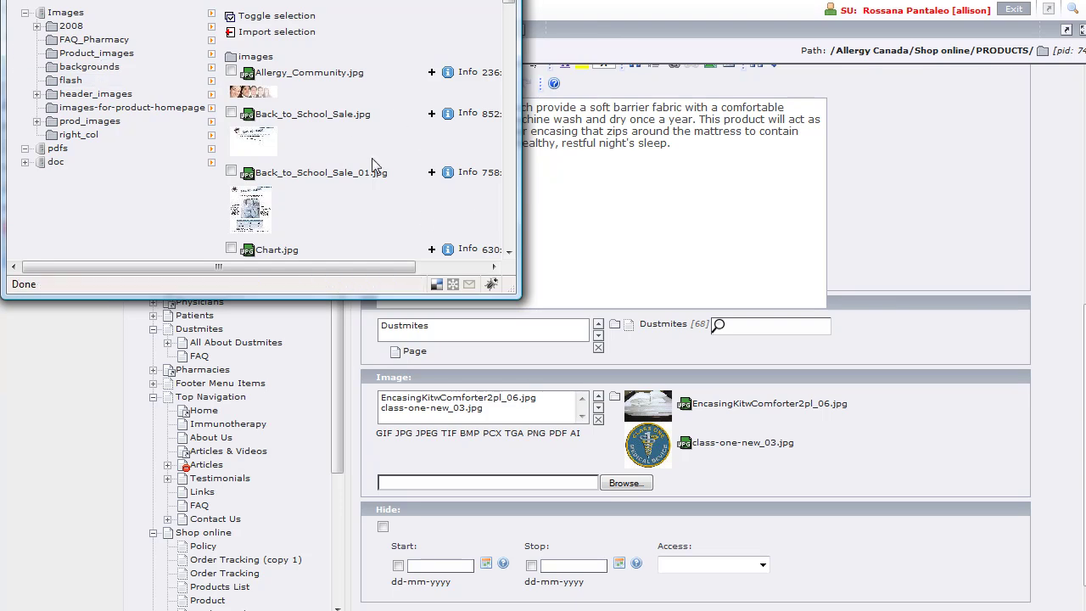
pyautogui.click(319, 174)
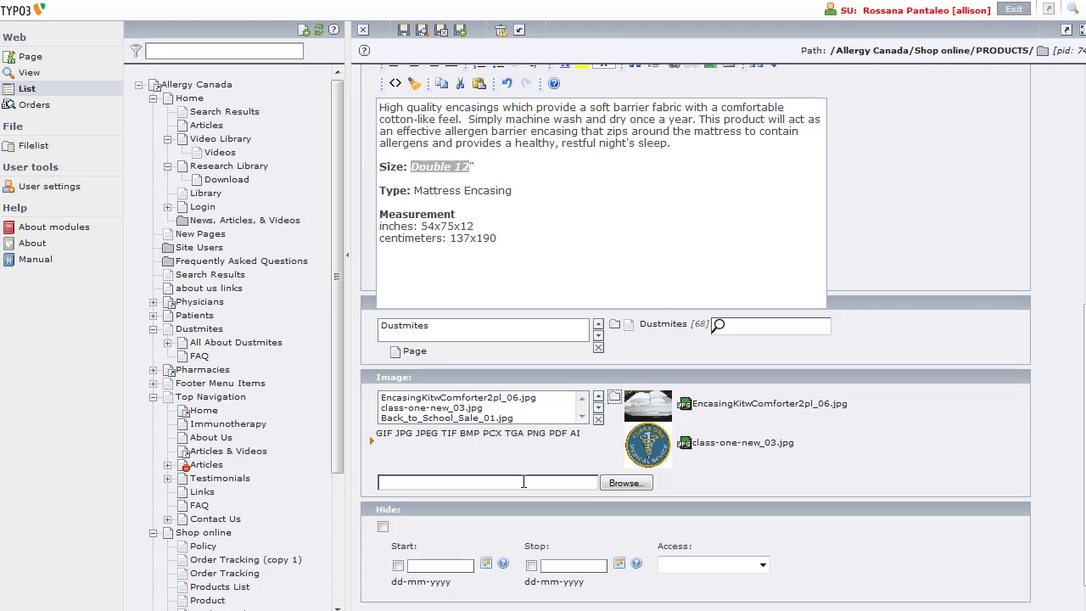
pyautogui.click(507, 417)
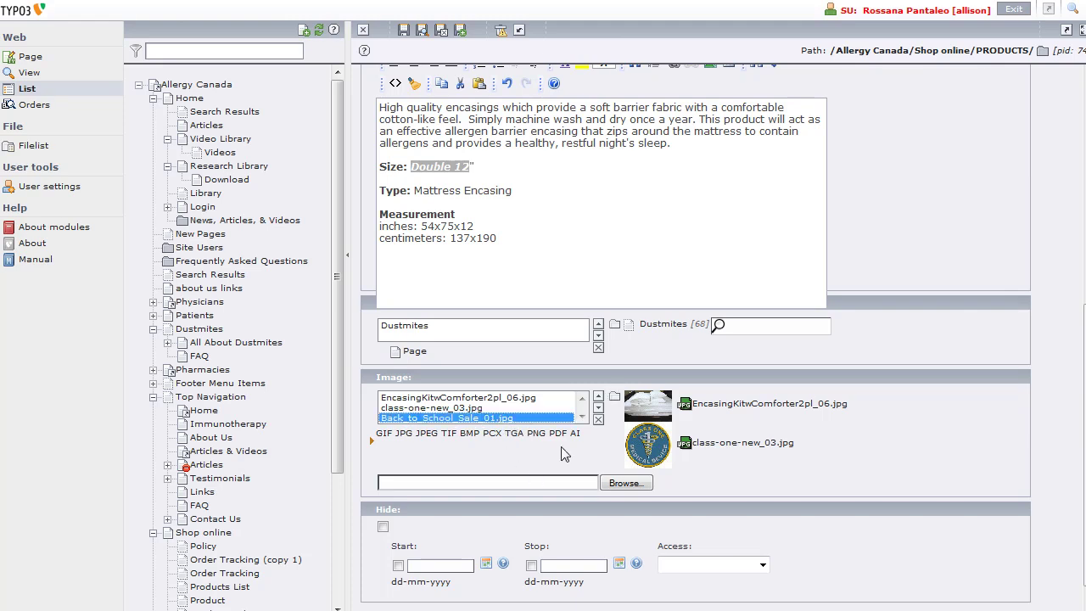
pyautogui.click(598, 420)
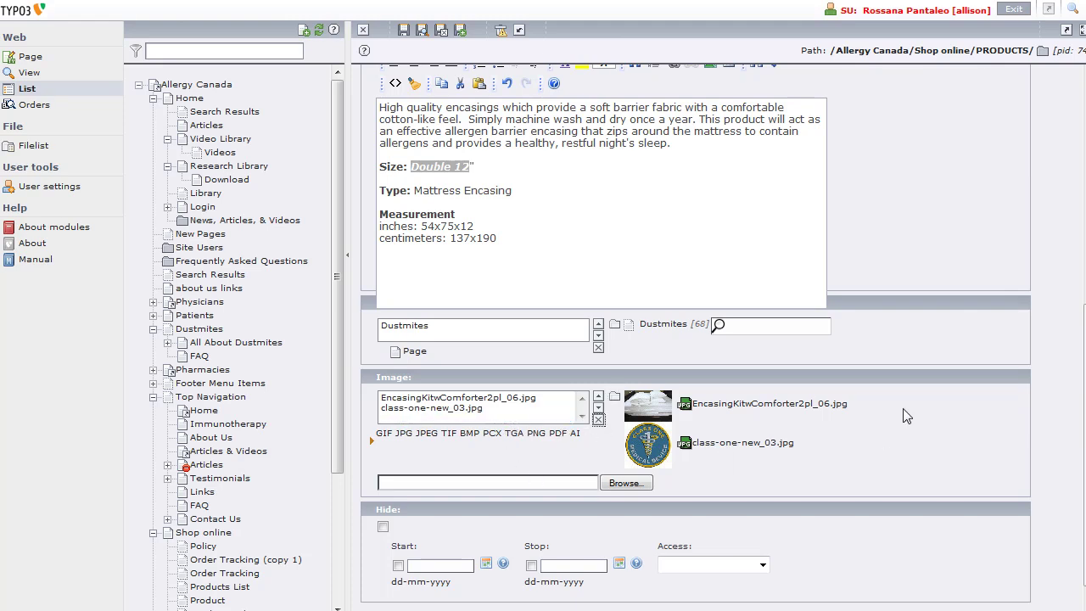
# Step: Review the product's Hide settings, related products and variant fields, and close the record
pyautogui.scroll(-1, 991, 341)
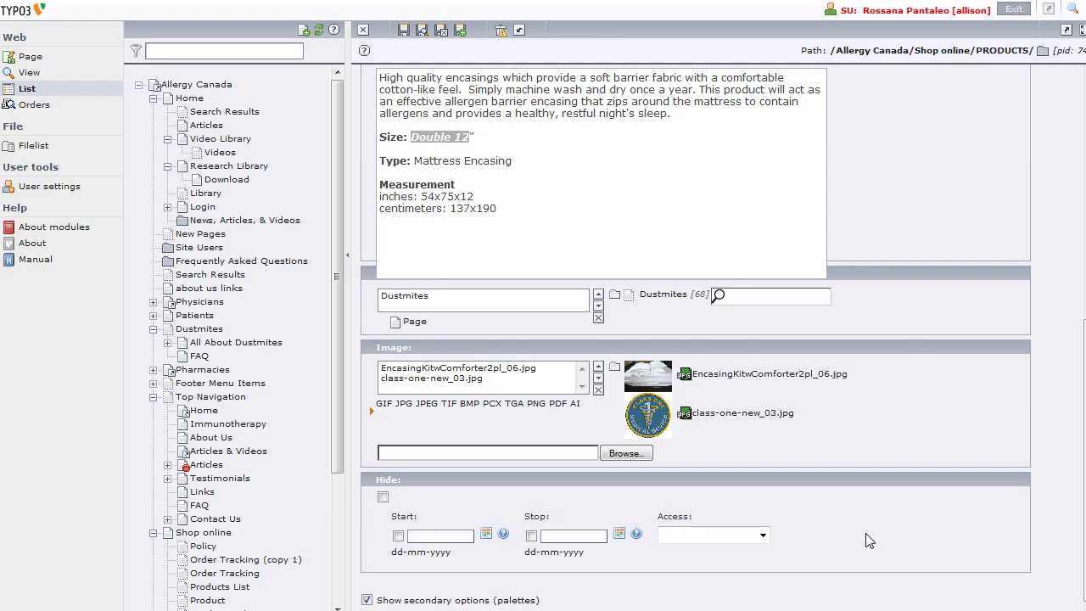
pyautogui.scroll(5, 866, 533)
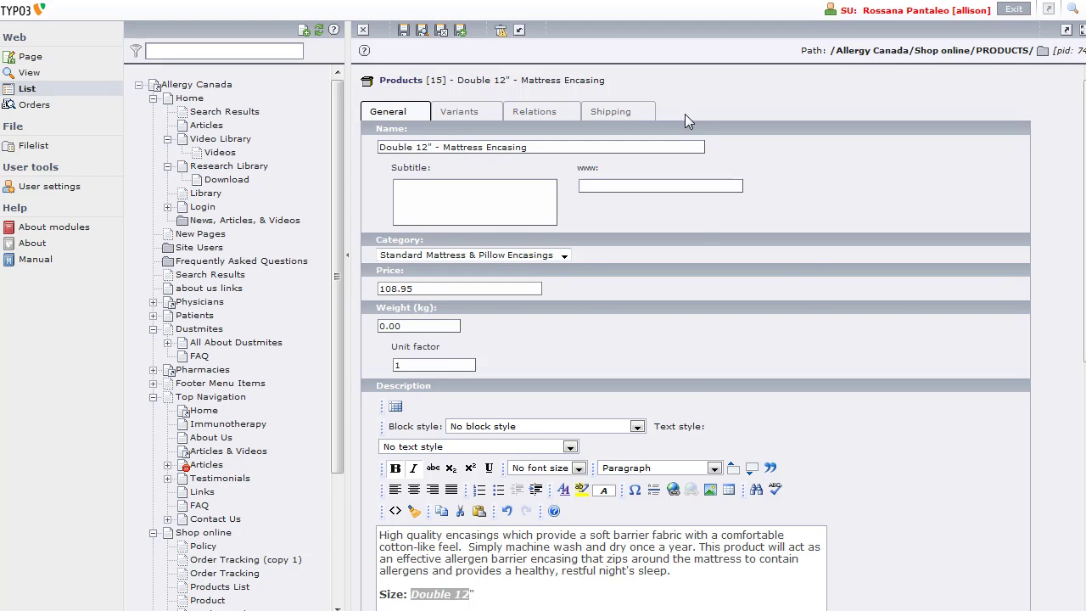
pyautogui.click(643, 112)
pyautogui.click(534, 111)
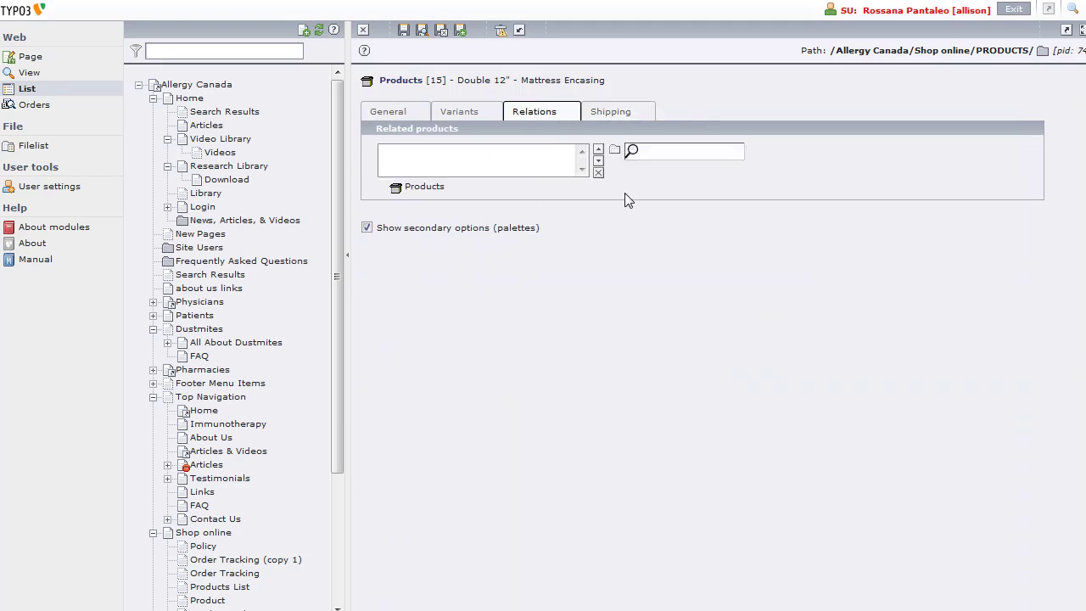
pyautogui.click(462, 111)
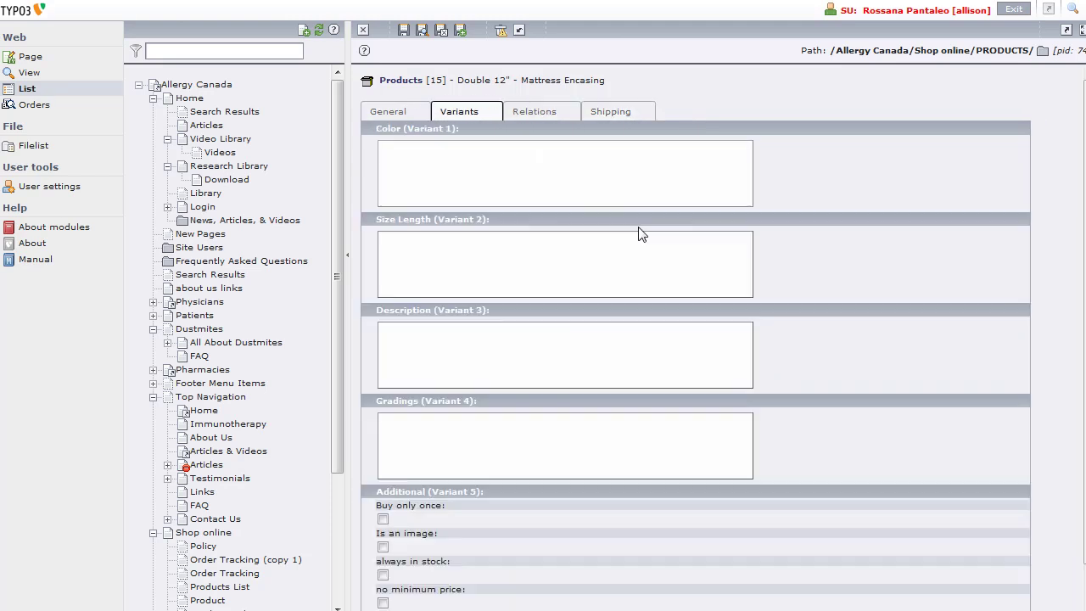
pyautogui.click(395, 114)
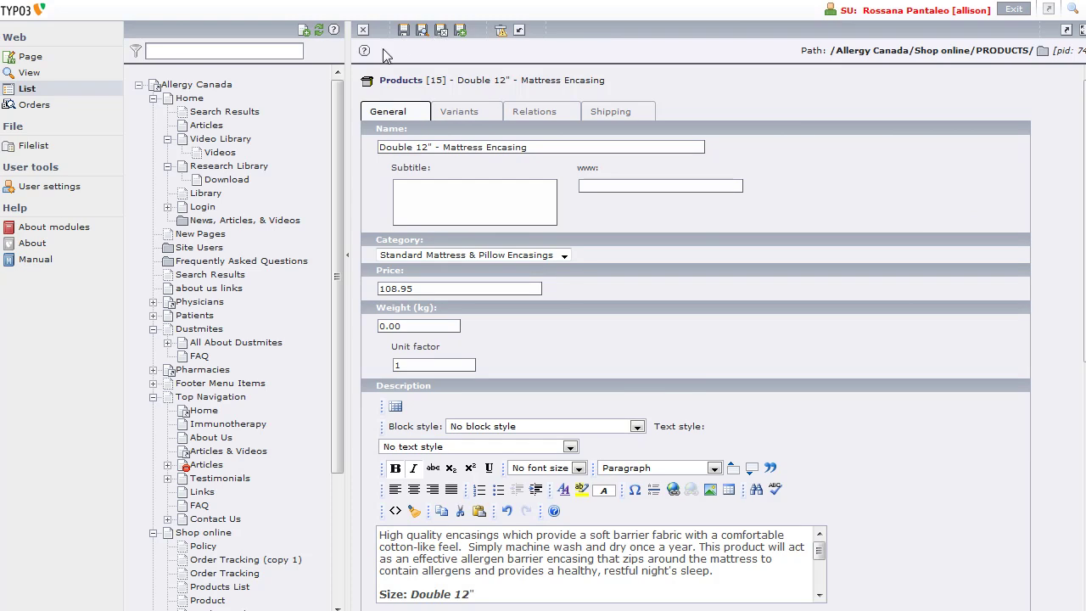
pyautogui.click(363, 34)
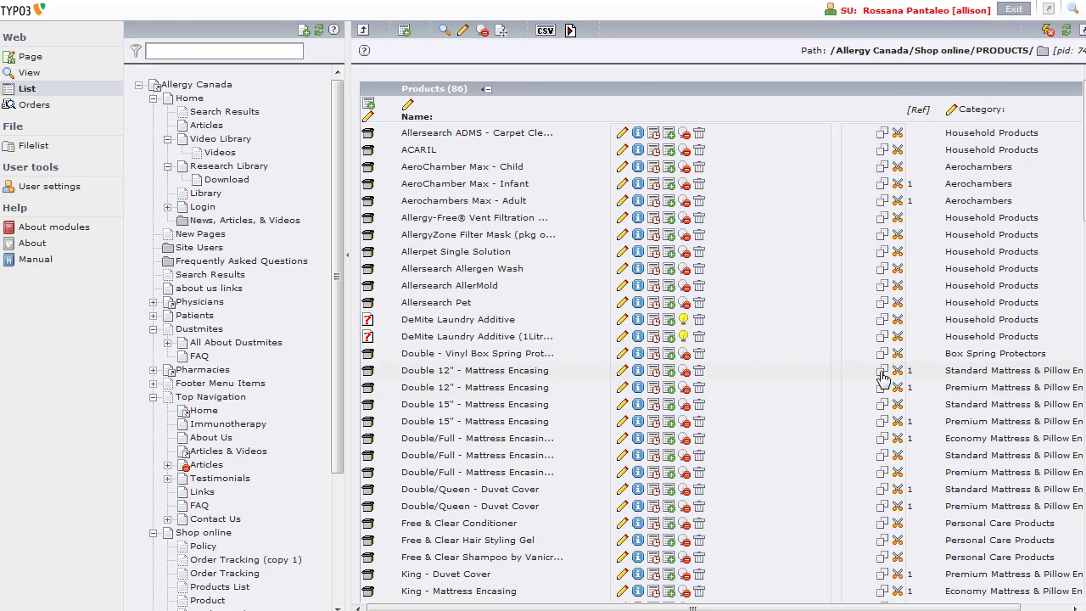
# Step: Copy the standard-category "Double 12" - Mattress Encasing" product and paste the duplicate into the PRODUCTS folder
pyautogui.click(881, 372)
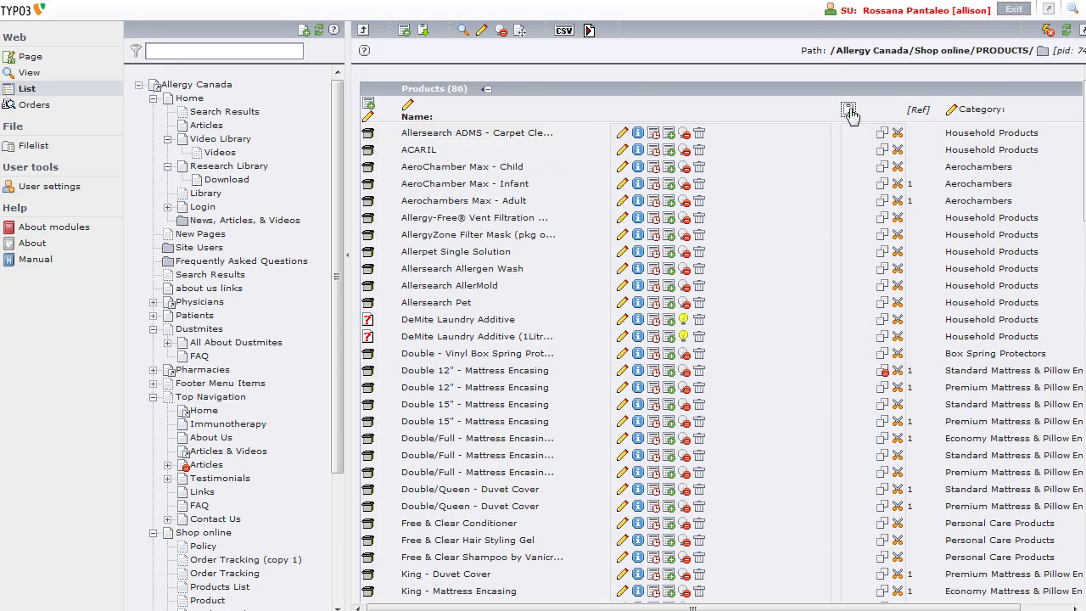
pyautogui.click(849, 109)
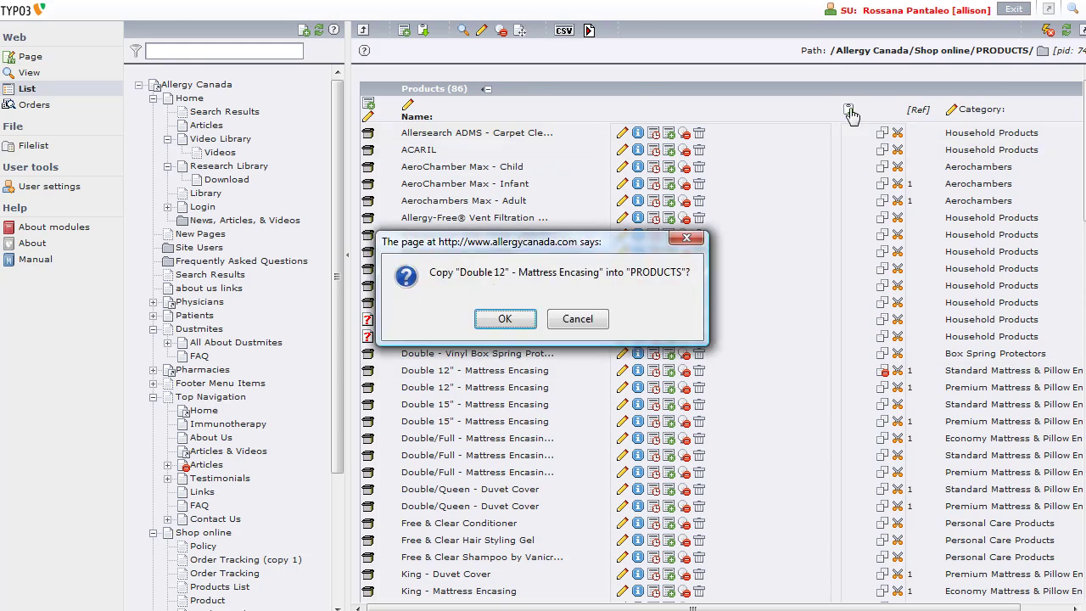
pyautogui.click(510, 320)
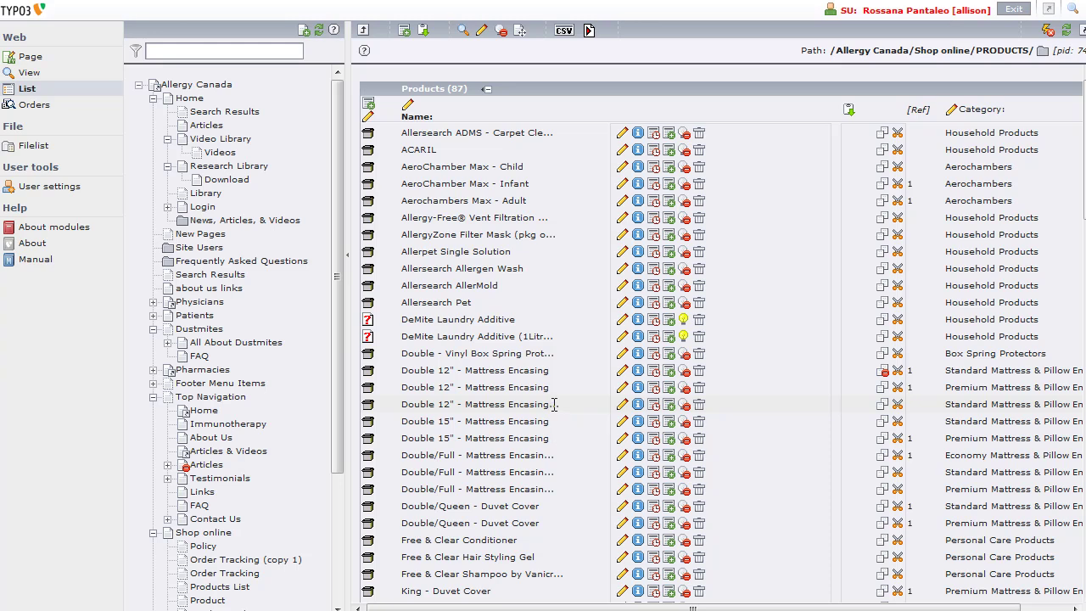
# Step: Open the duplicated Double 12" mattress encasing record, delete it, and clear the original product's copy selection
pyautogui.click(622, 405)
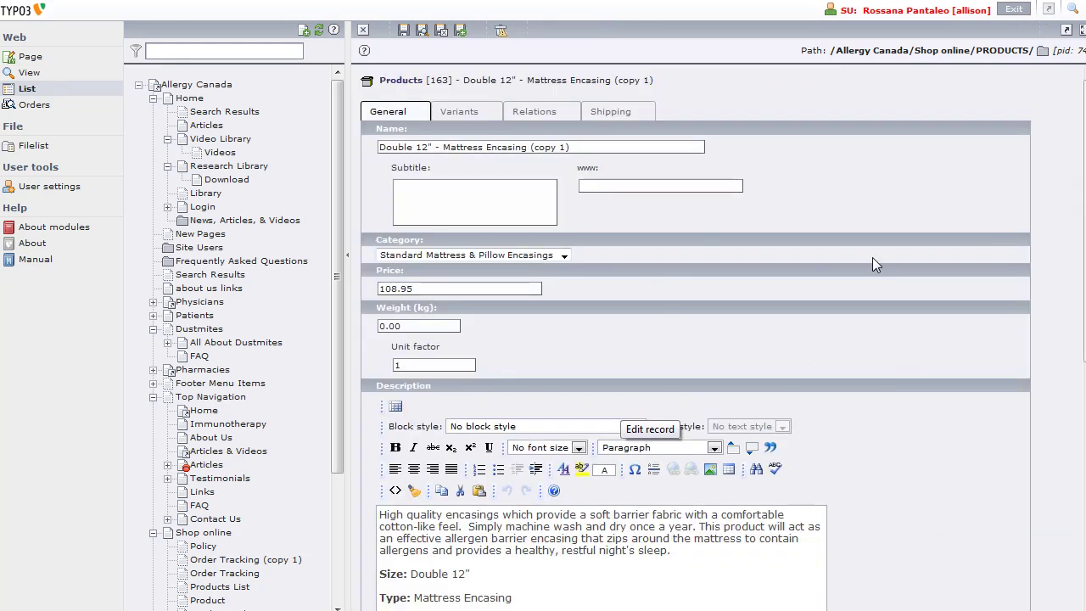
pyautogui.scroll(-5, 843, 318)
pyautogui.scroll(5, 843, 315)
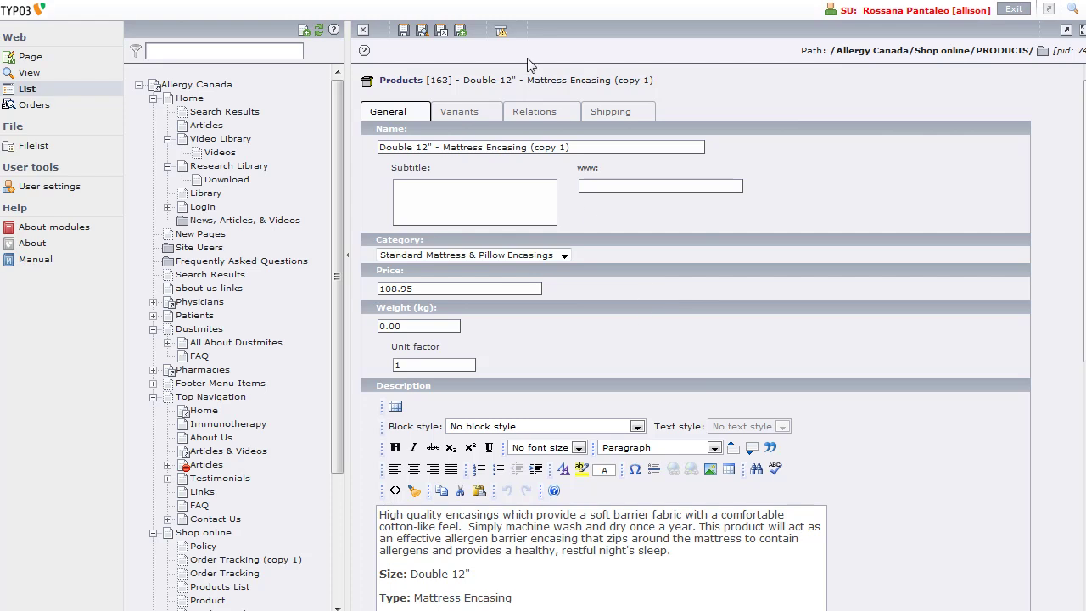
pyautogui.click(500, 32)
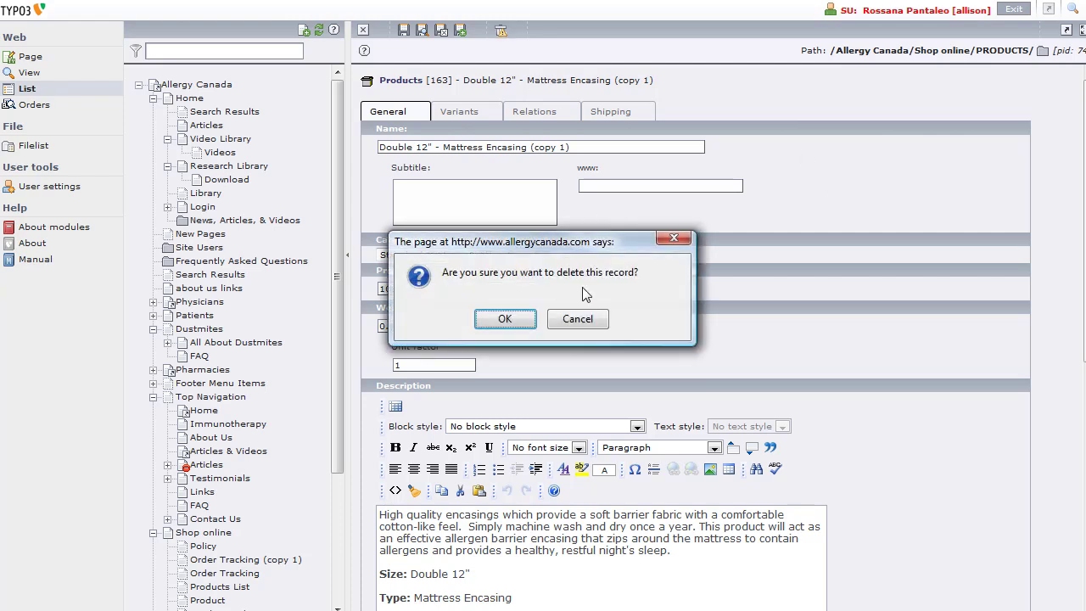
pyautogui.click(506, 319)
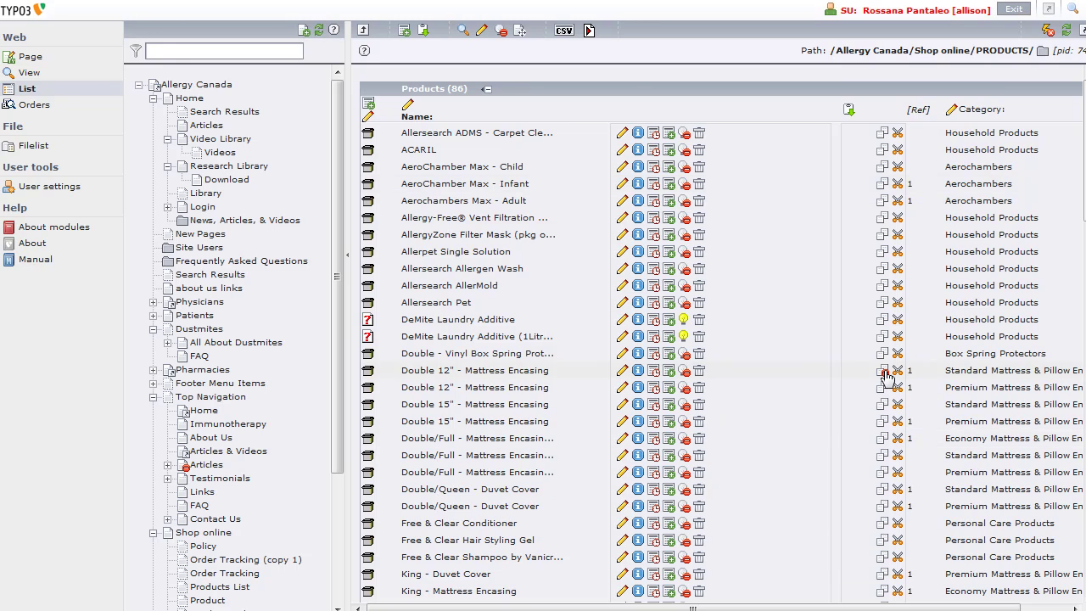
pyautogui.click(883, 371)
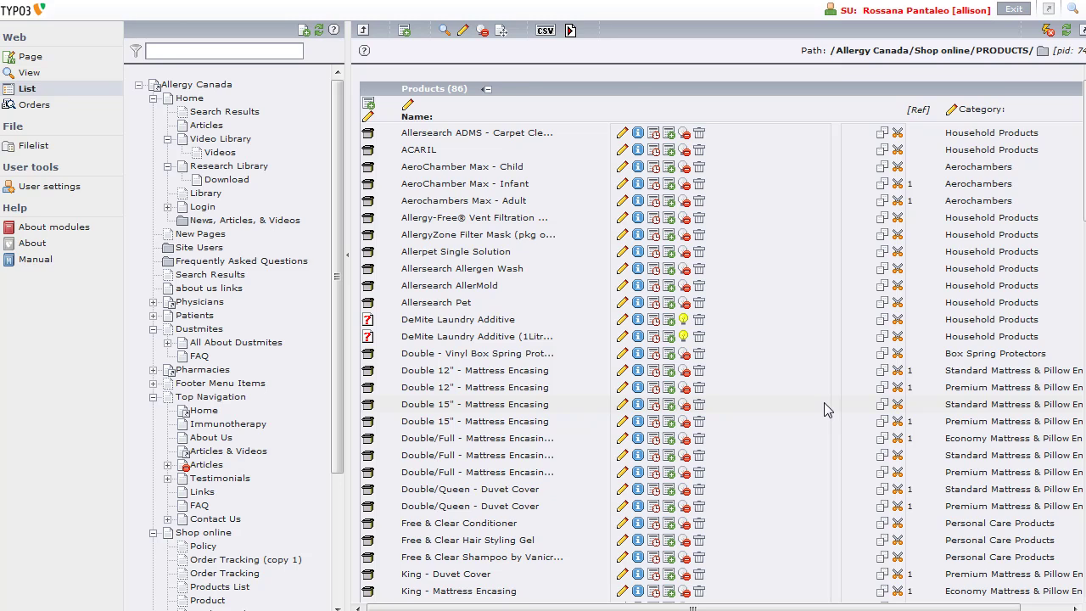
# Step: Start a new product record in the PRODUCTS folder
pyautogui.click(368, 104)
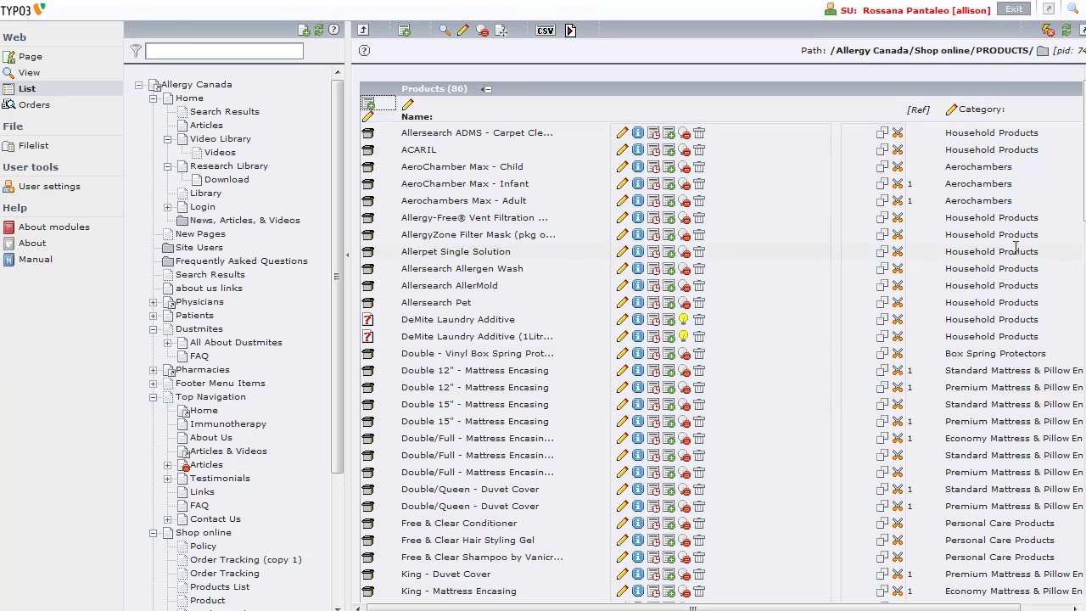